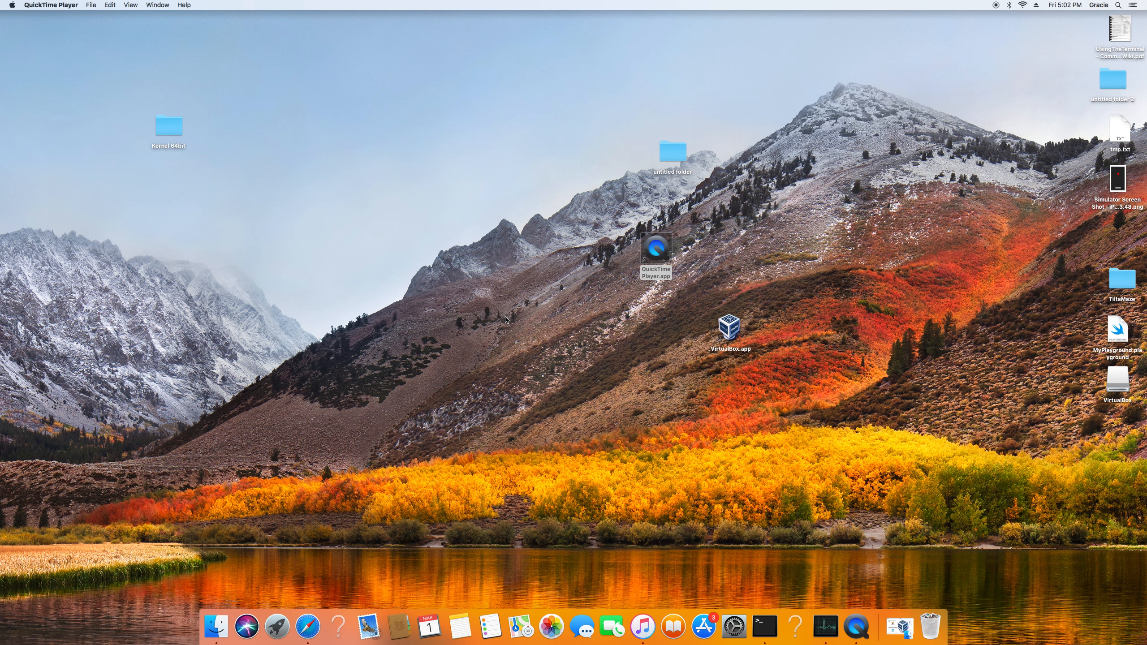
Open virtualbox.org in Safari and go to the VirtualBox 6.0 download page.
click(304, 633)
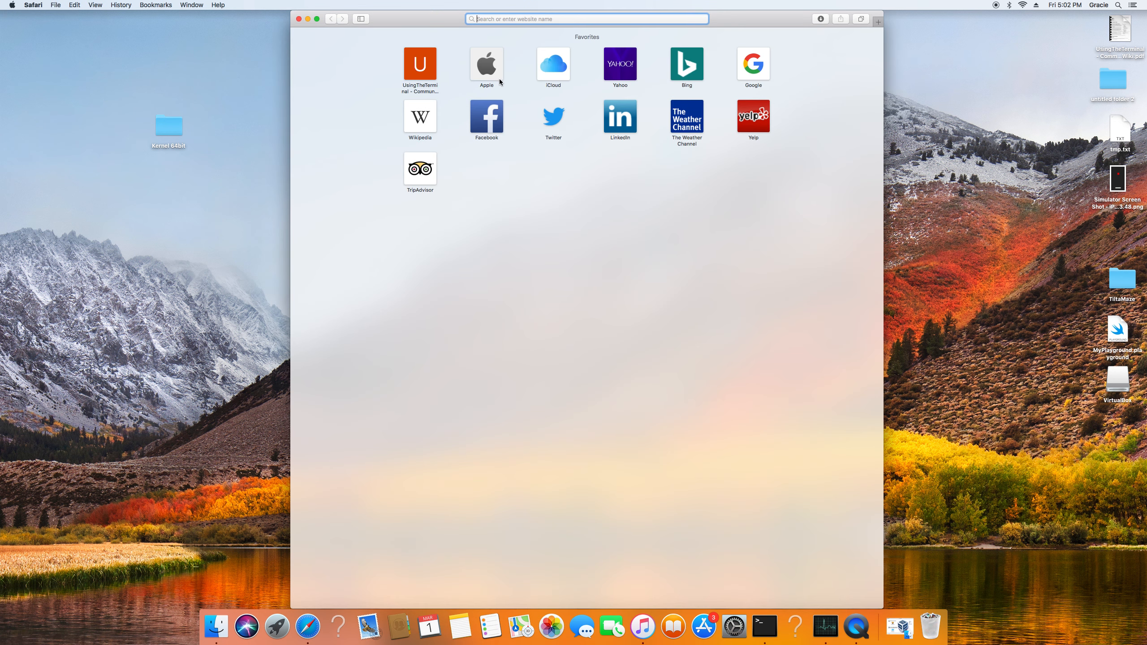
text(vit)
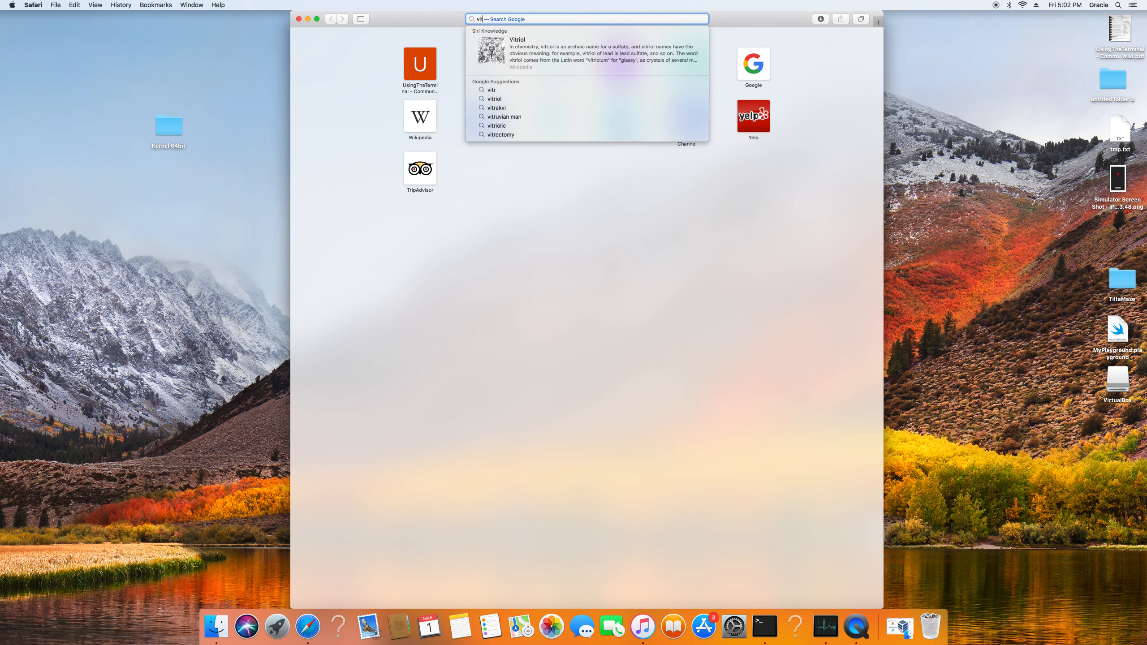
key(BackSpace)
text(r)
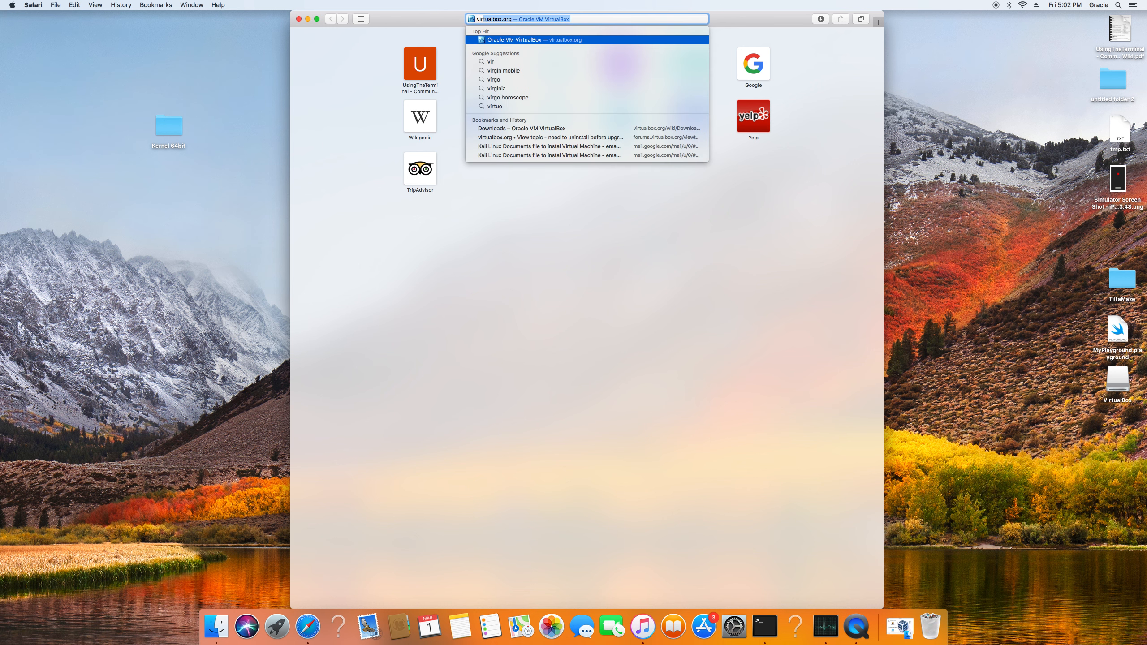
key(Return)
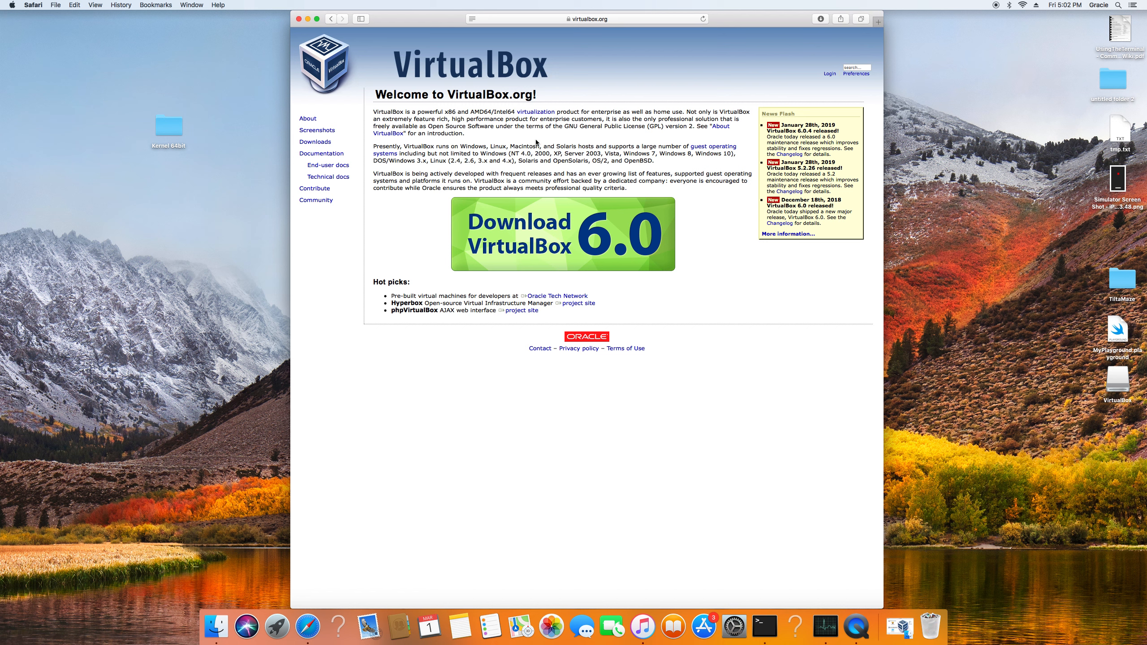
click(544, 231)
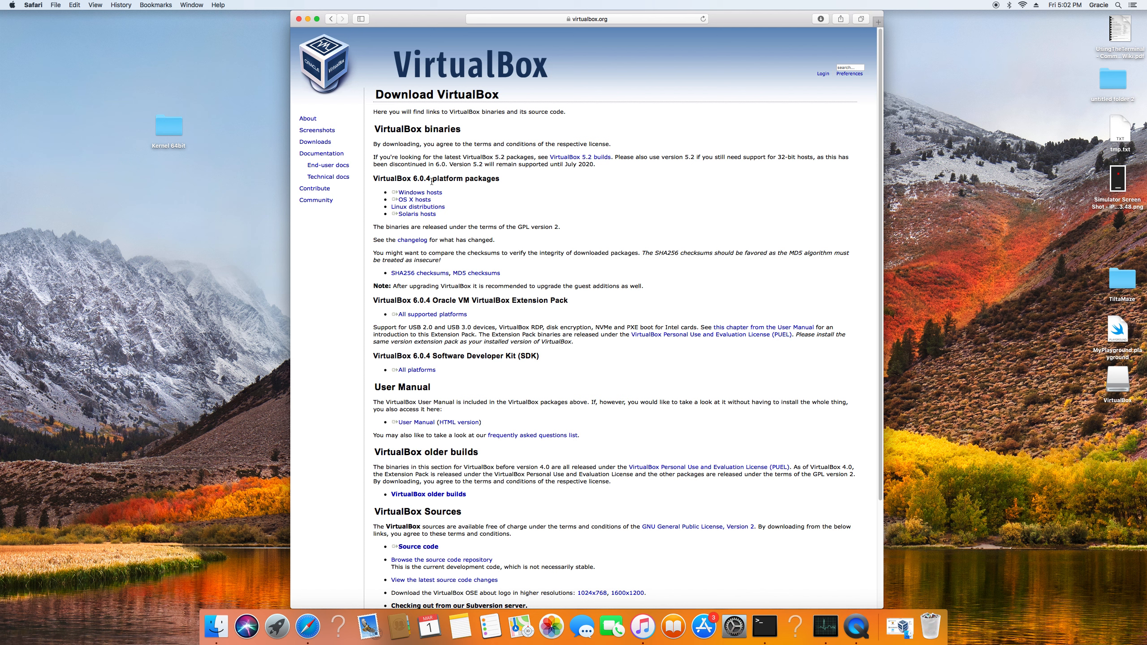
Download the VirtualBox 6.0.4 package for OS X hosts, check its download progress, and close the opened disk image window.
click(427, 201)
click(820, 18)
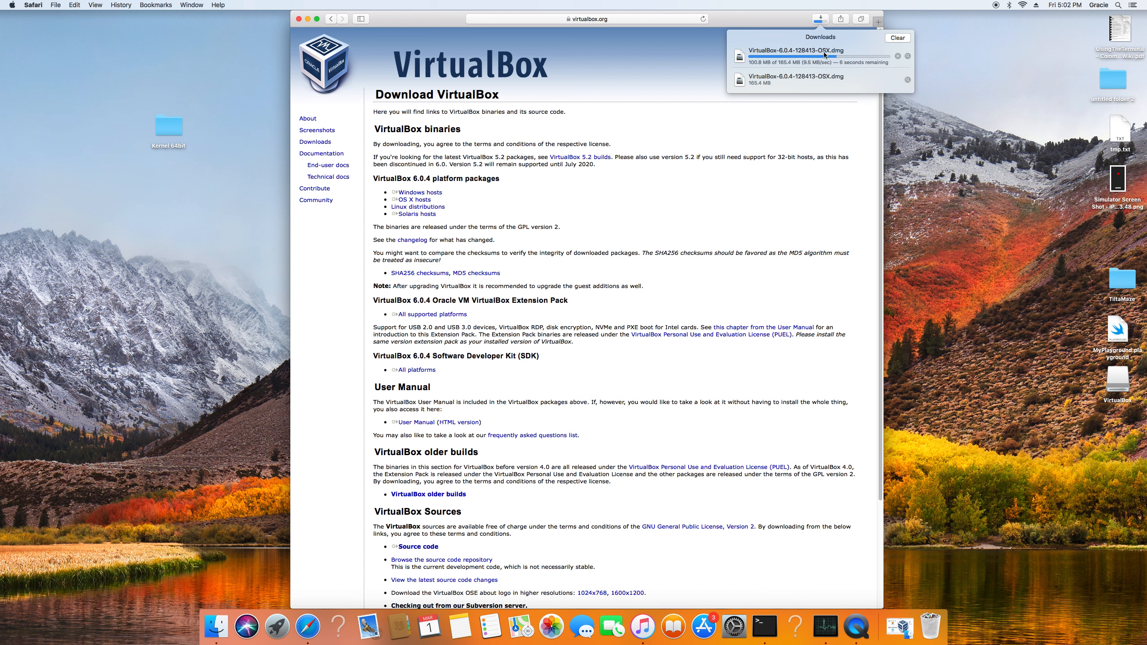
click(822, 19)
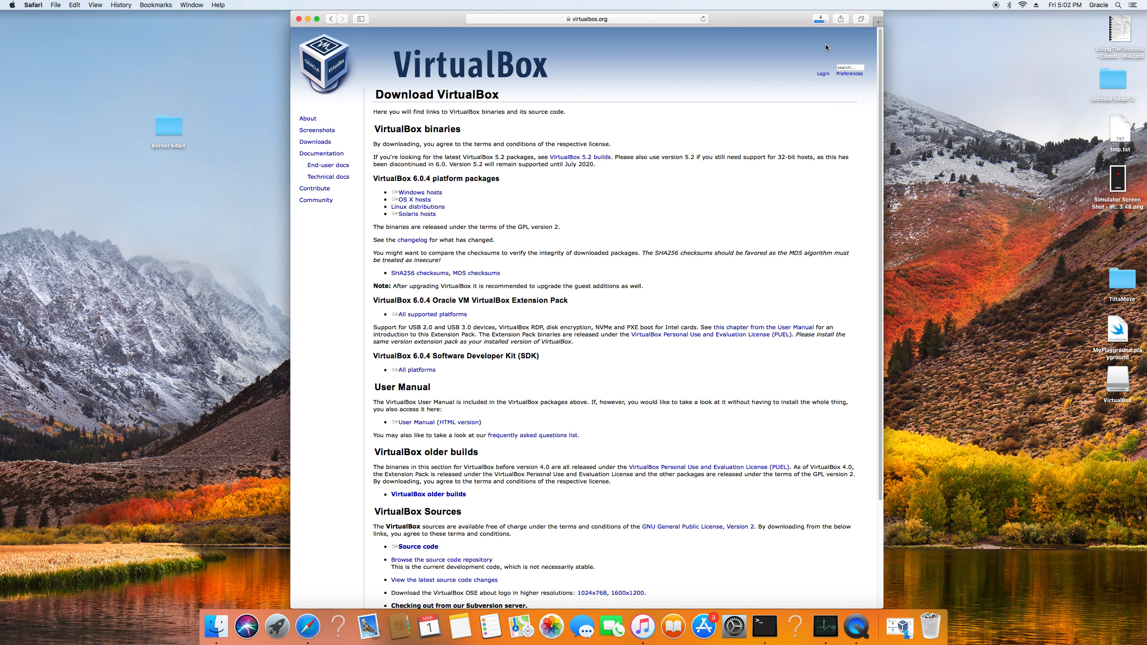
click(820, 19)
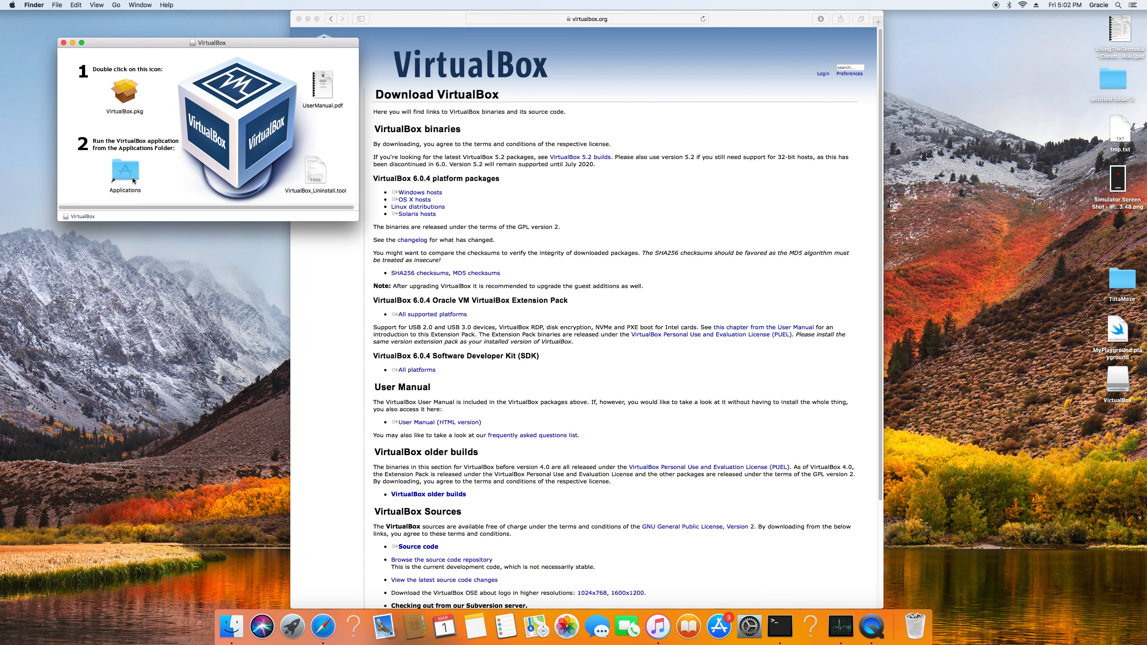
click(63, 43)
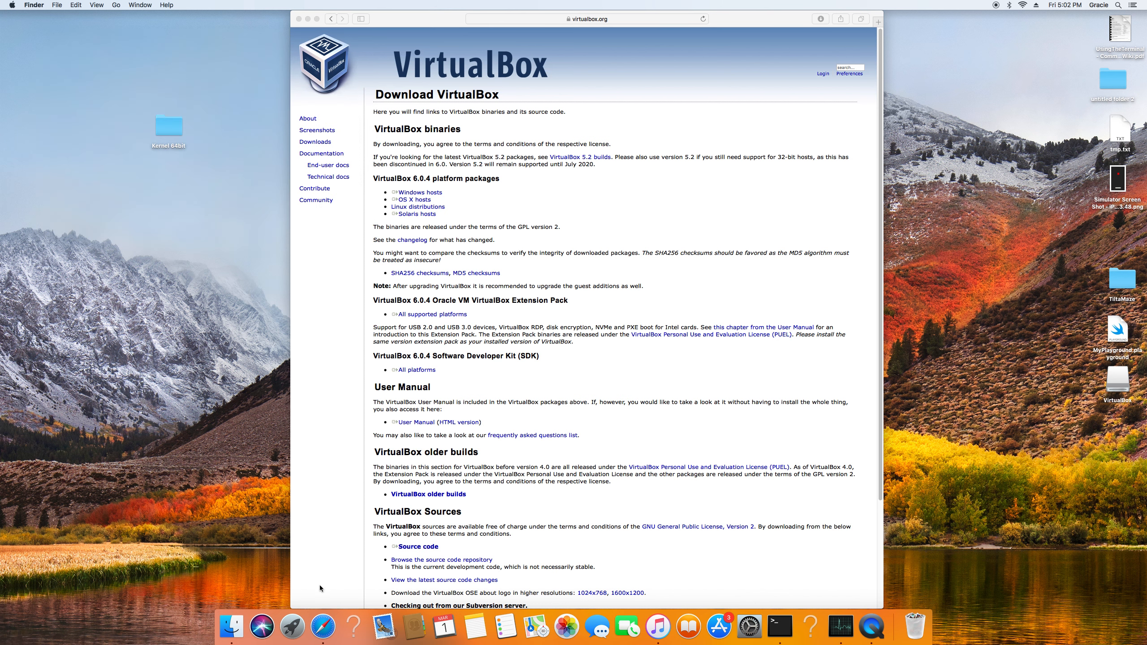
Launch VirtualBox from the Applications folder in Finder and minimize the VirtualBox and Finder windows.
click(239, 626)
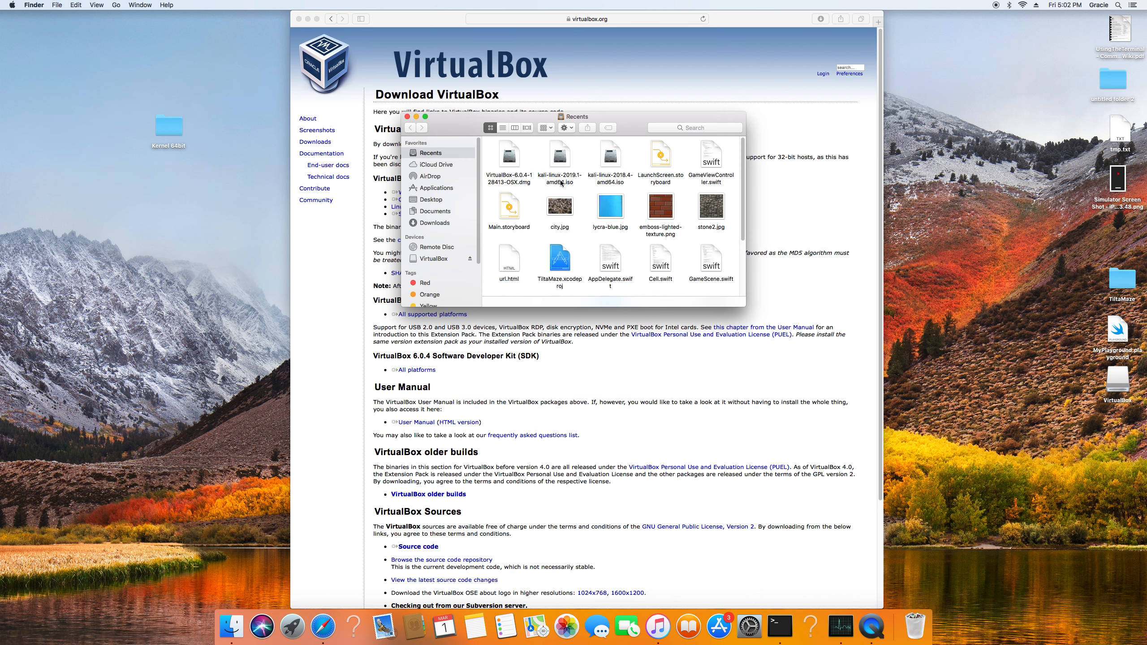
click(439, 211)
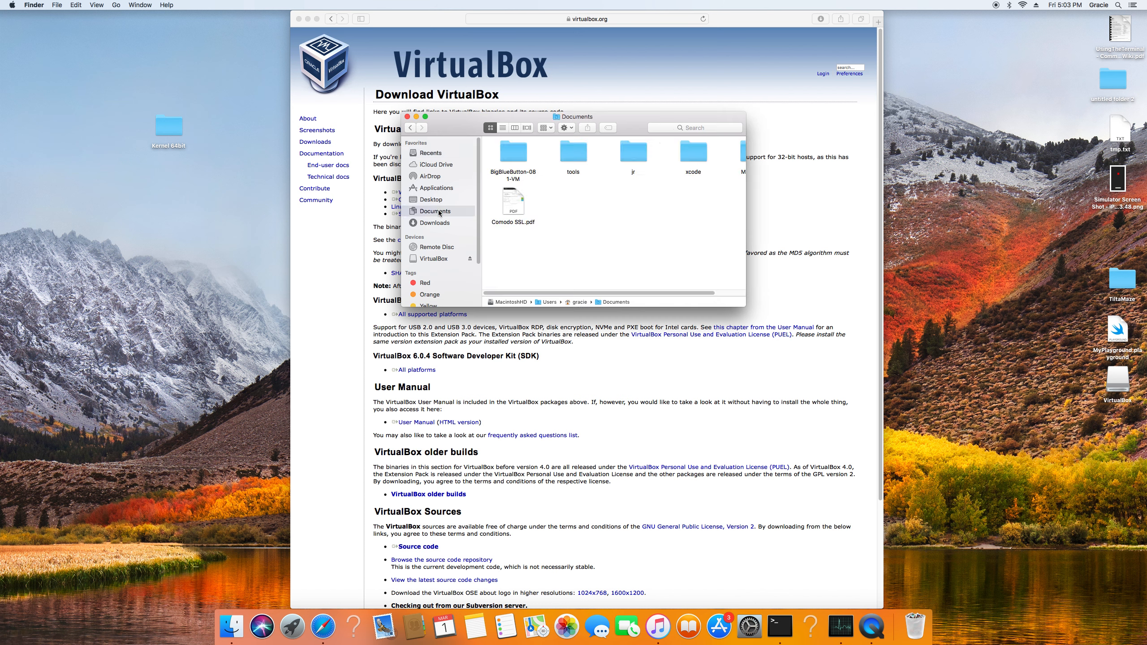
click(436, 187)
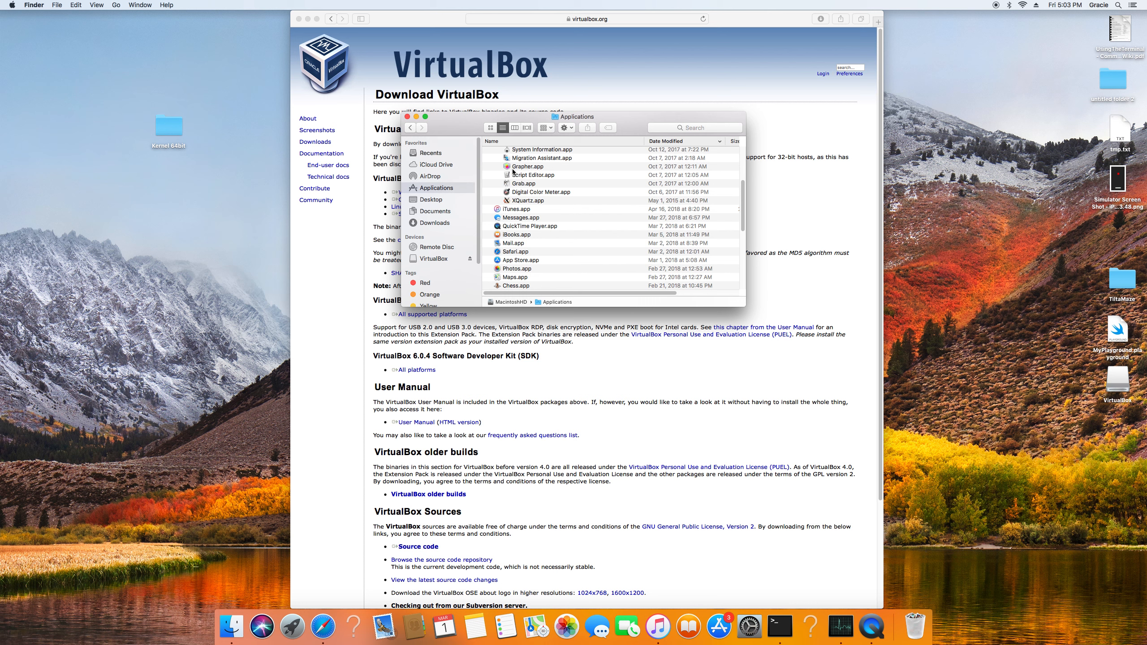
scroll(527, 190, up, 5)
double_click(523, 153)
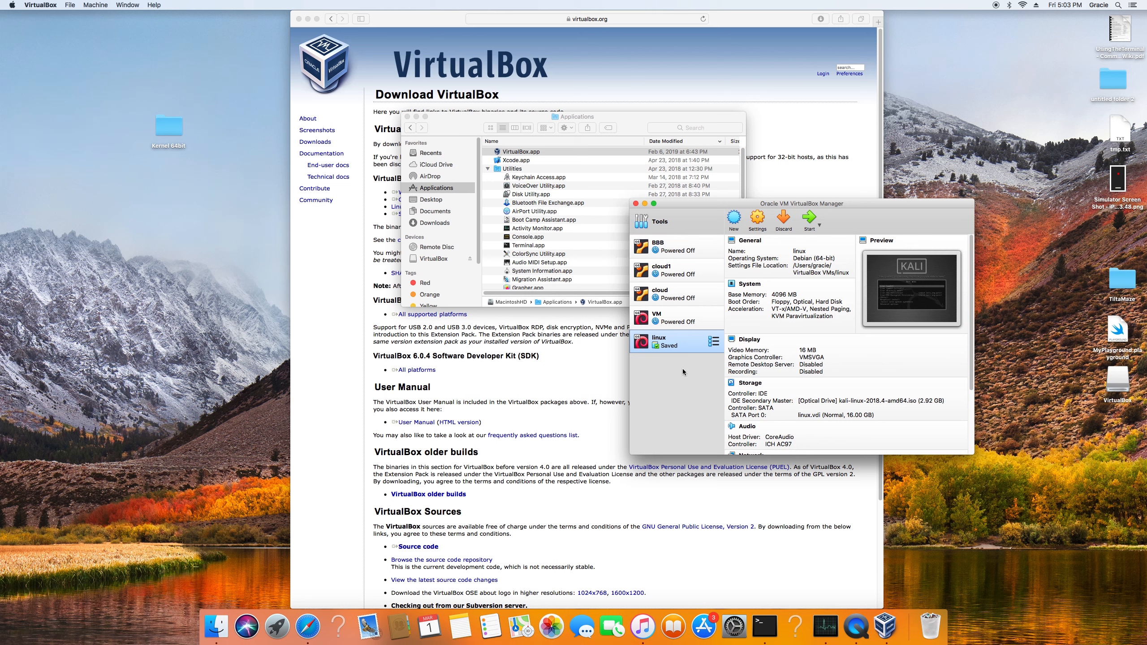
click(645, 203)
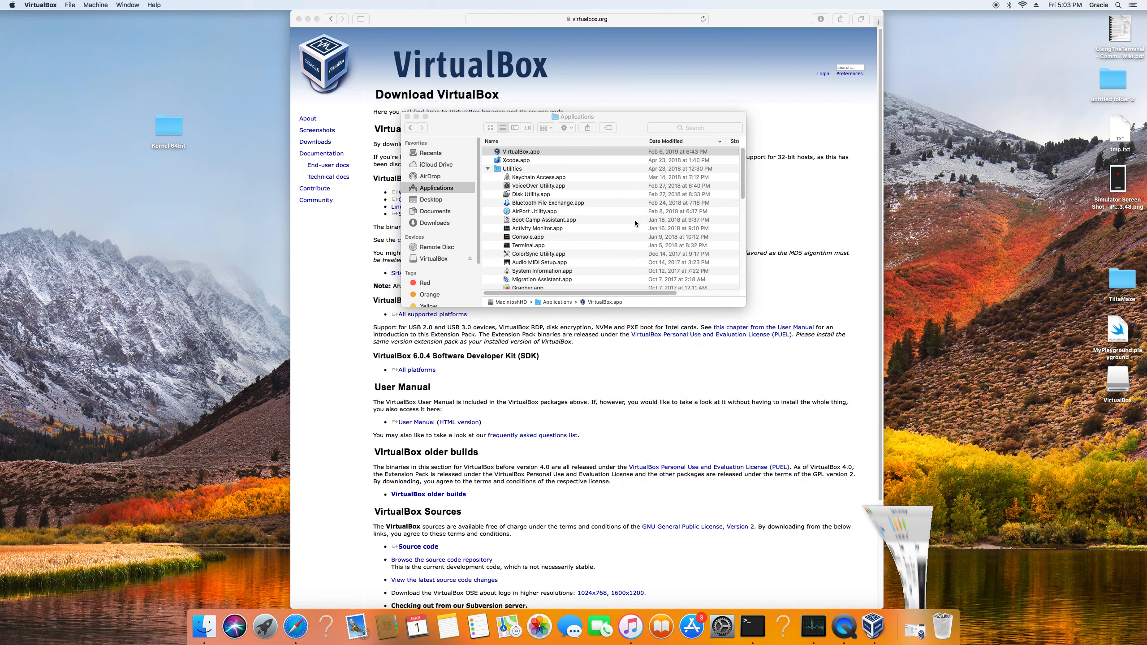
click(416, 117)
Open kali.org in a new Safari tab and go to the Download Kali Linux page.
click(877, 21)
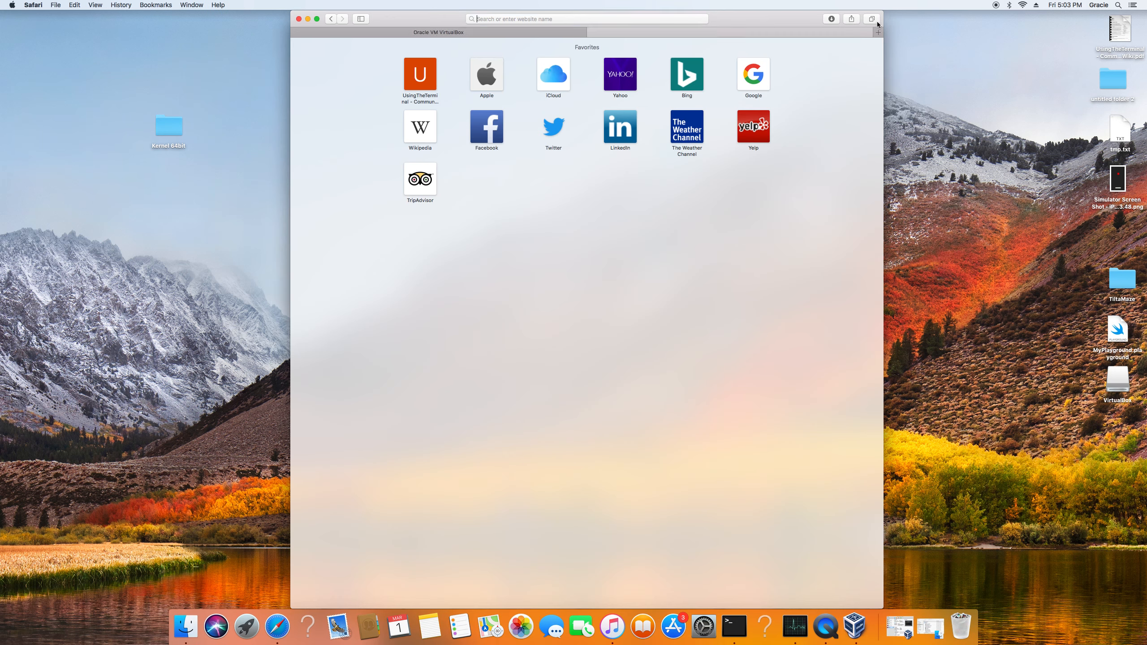
text(kali)
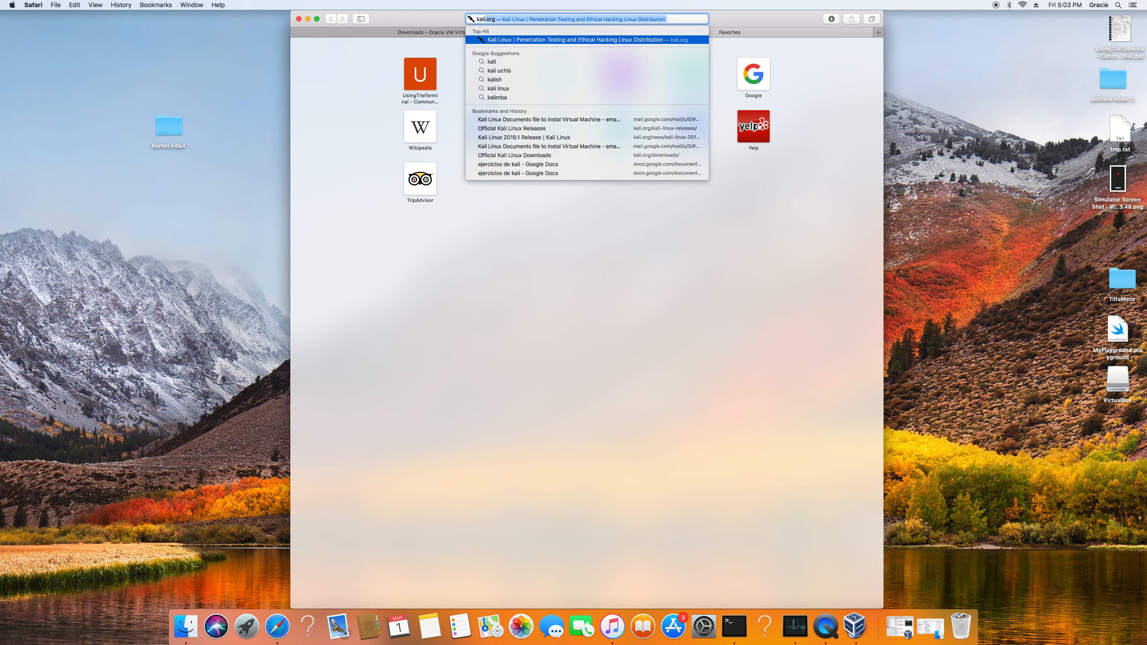
key(Return)
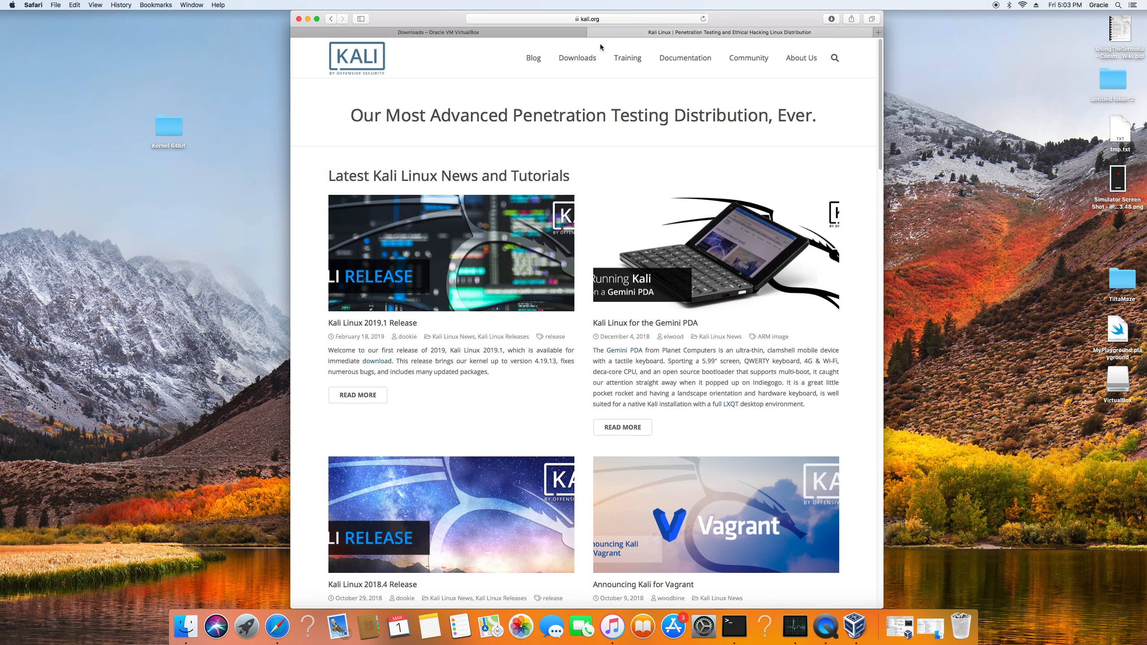
mouse_move(560, 59)
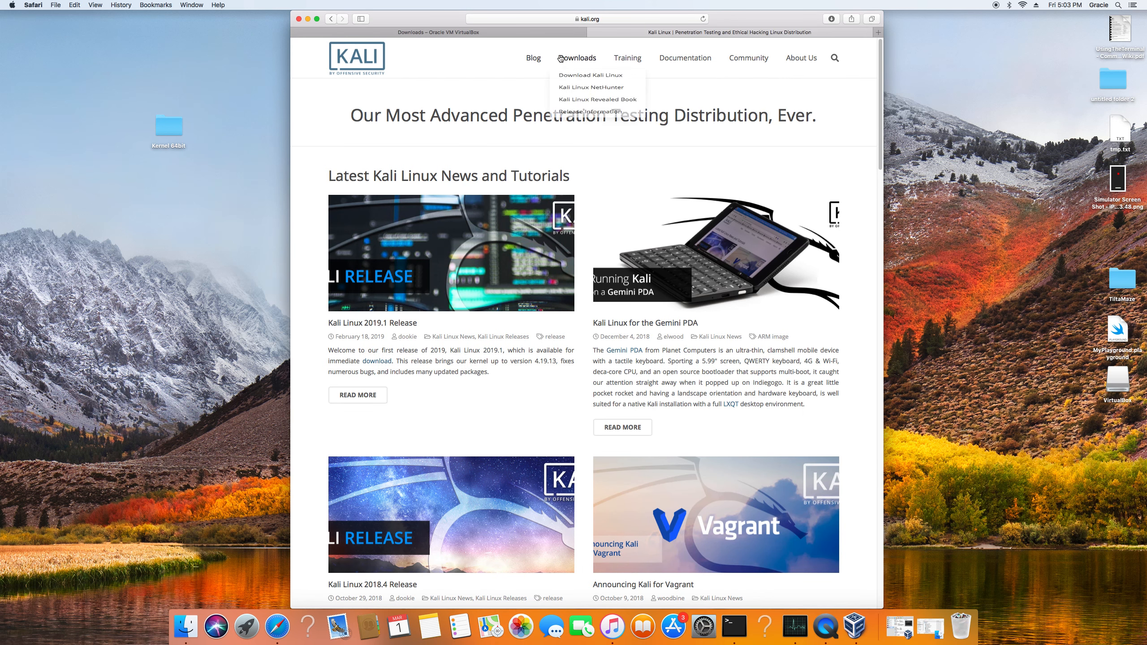
click(573, 79)
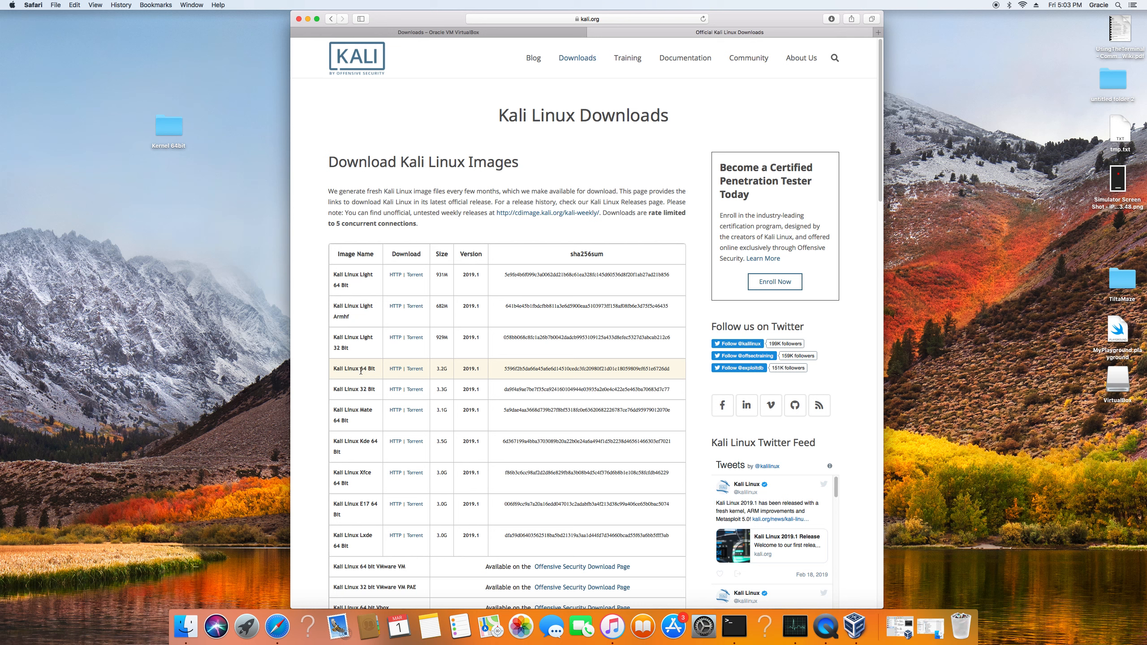
Download the Kali Linux 64 Bit image over HTTP, check its download progress, and minimize the browser window.
click(398, 369)
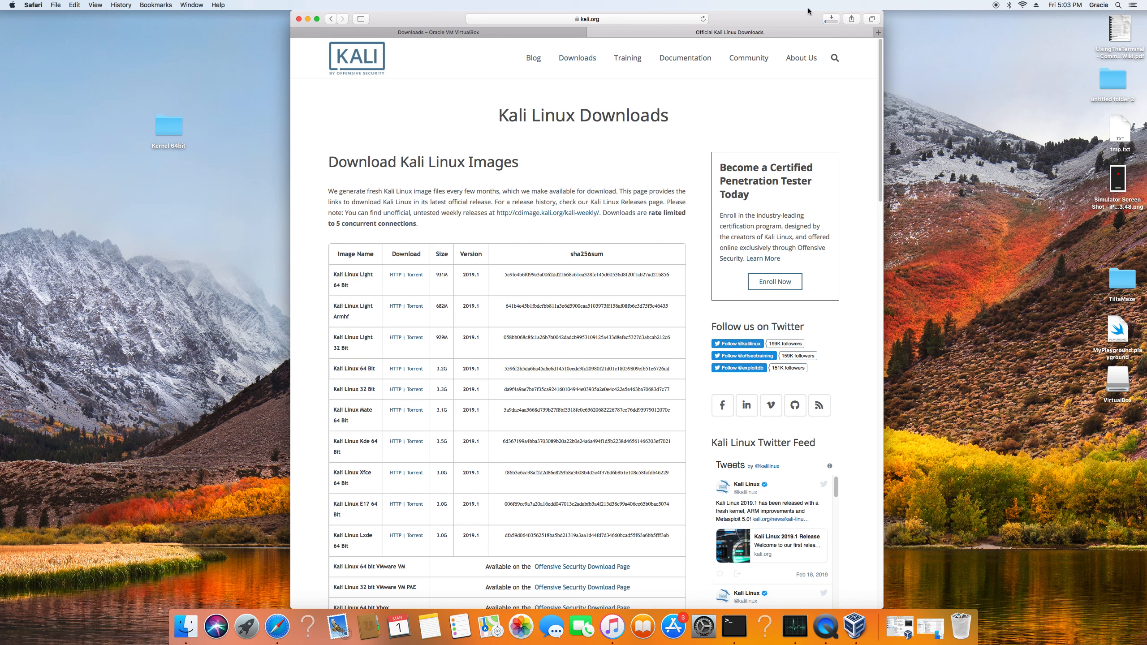
click(831, 20)
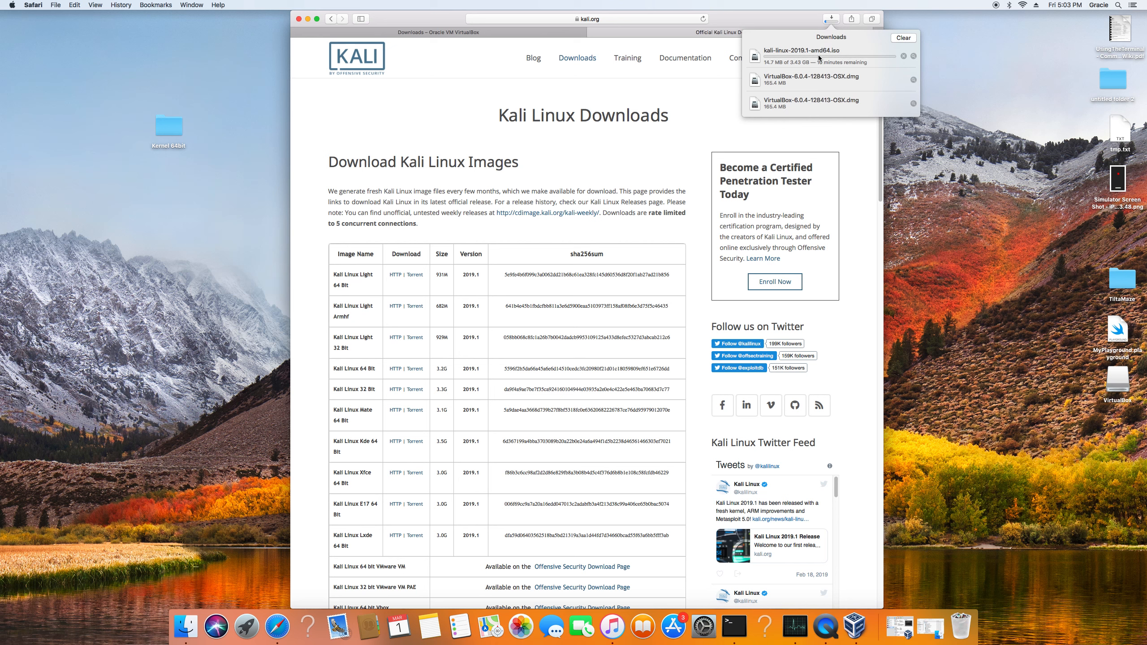
click(832, 21)
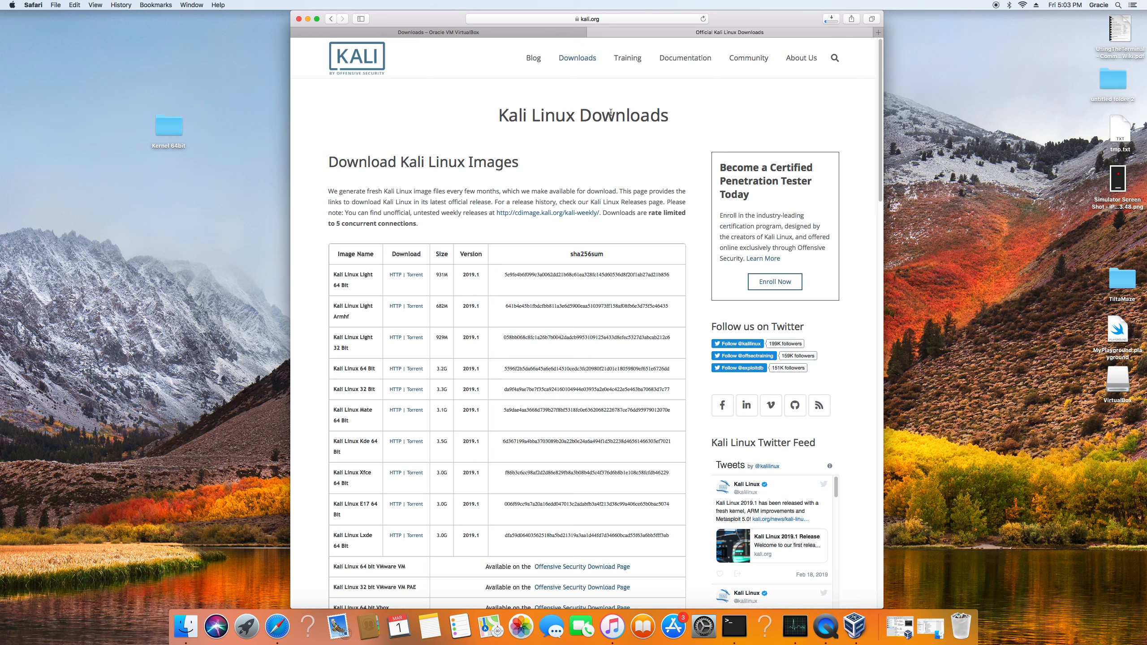
click(307, 21)
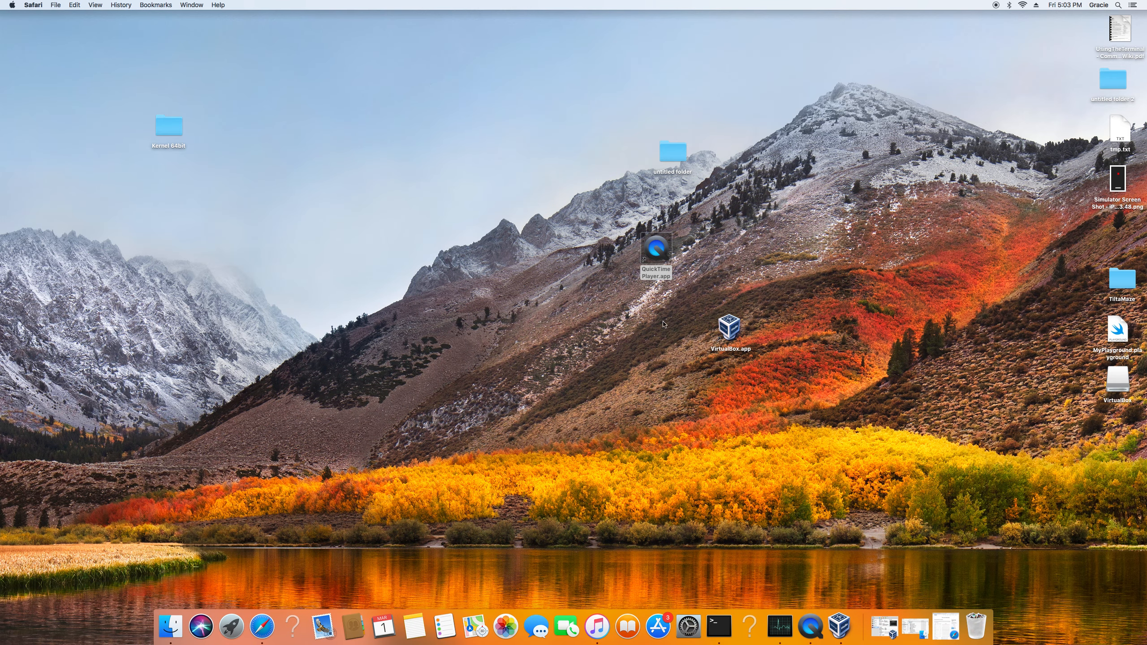
Begin a new virtual machine in VirtualBox and name it Kali Linux3.
click(836, 625)
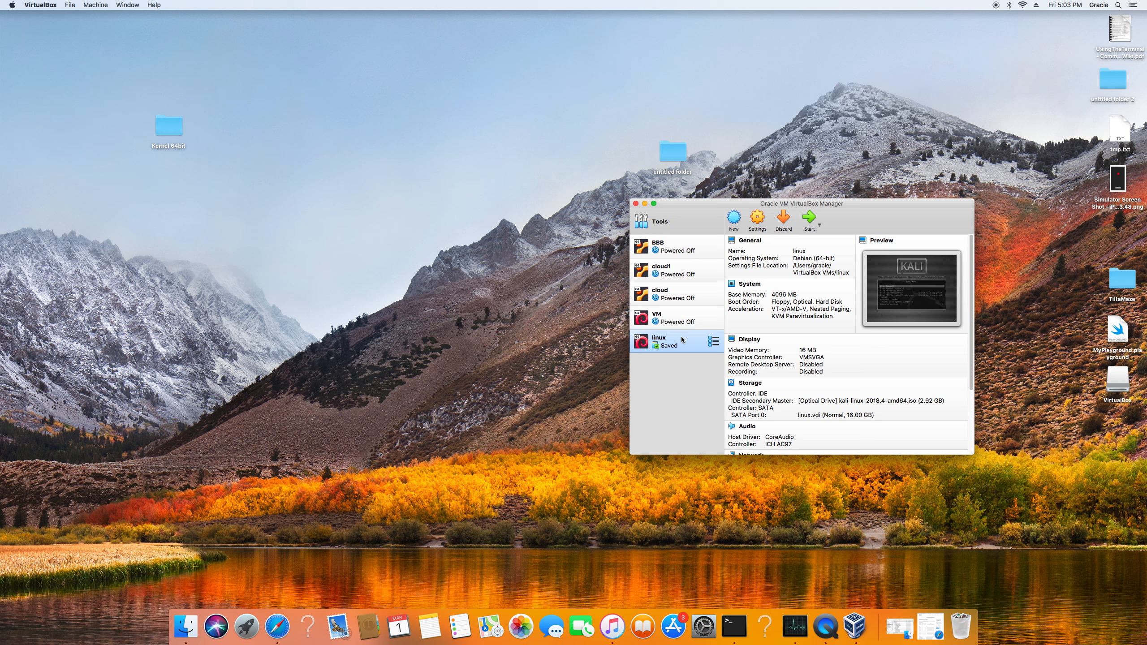
click(733, 223)
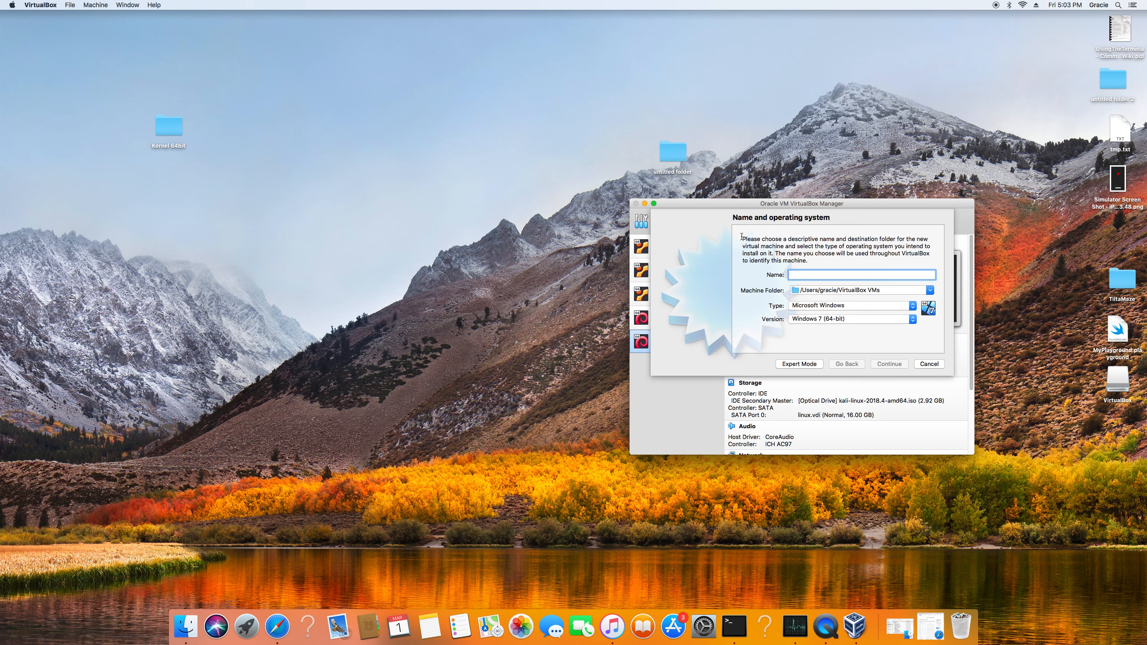
text(Kali Li)
key(BackSpace)
key(BackSpace)
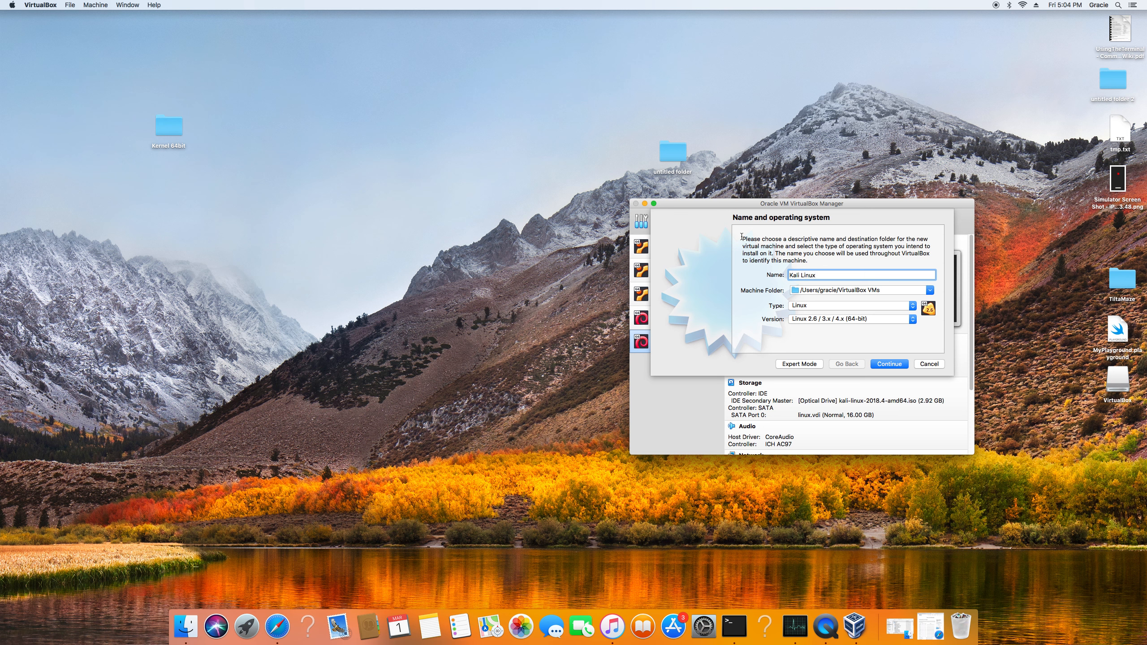
Set the machine's type to Linux and version to Debian (64-bit), and continue to the memory settings.
click(804, 306)
click(804, 307)
click(804, 320)
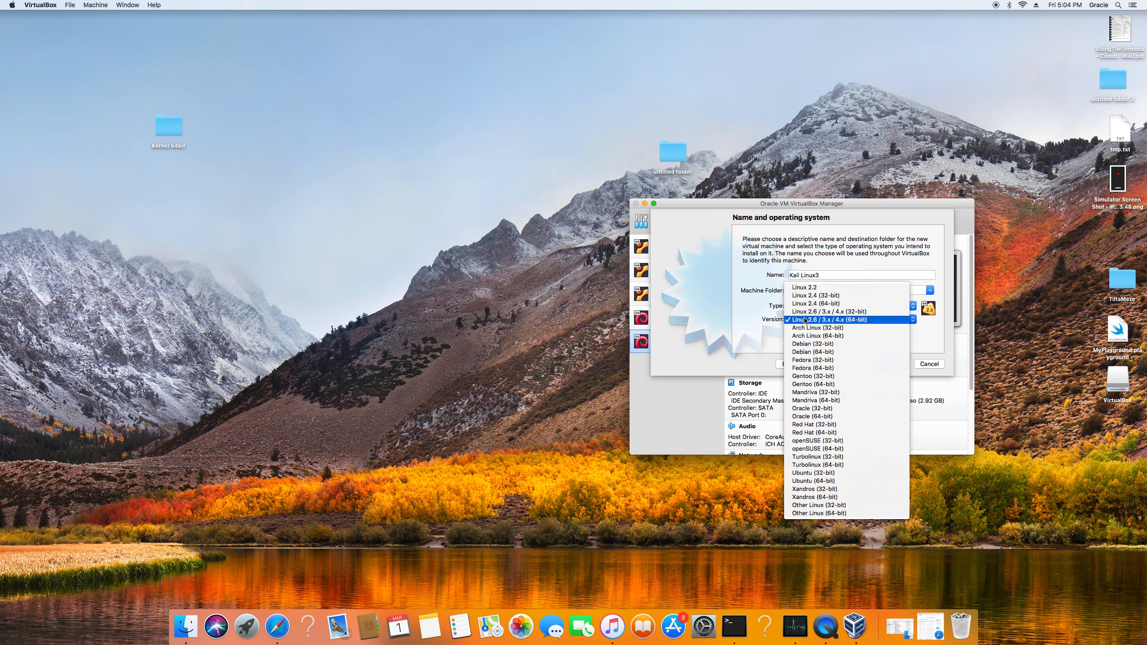
click(808, 353)
click(886, 365)
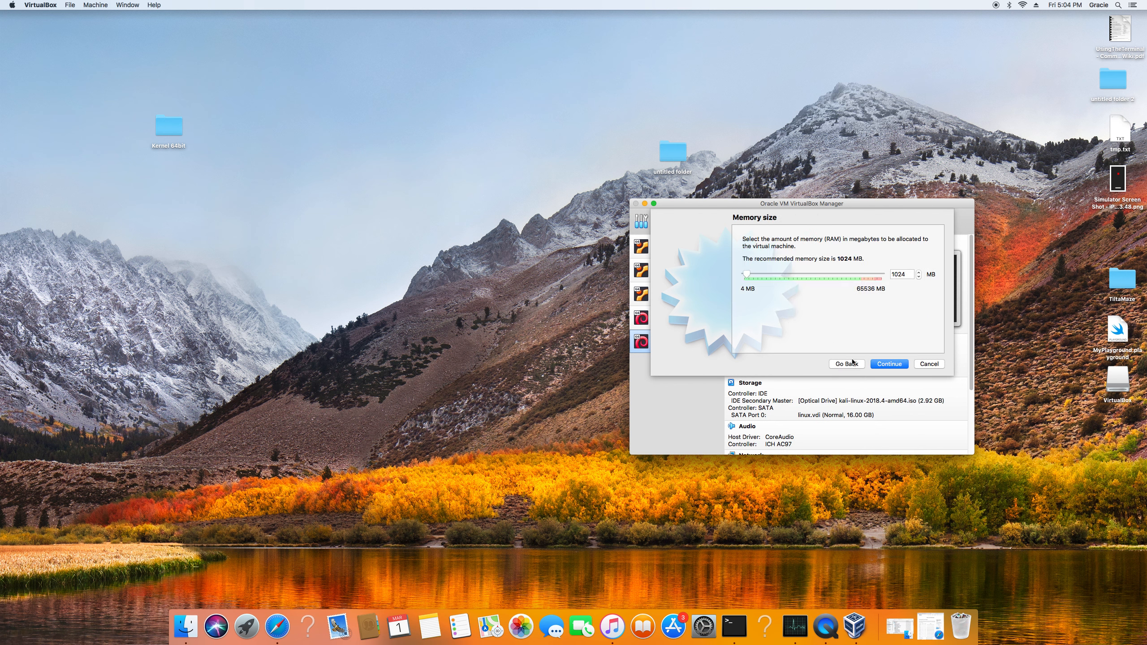
Allocate 4096 MB of memory to the virtual machine and choose to create a virtual hard disk now.
drag(747, 272, 754, 272)
click(885, 363)
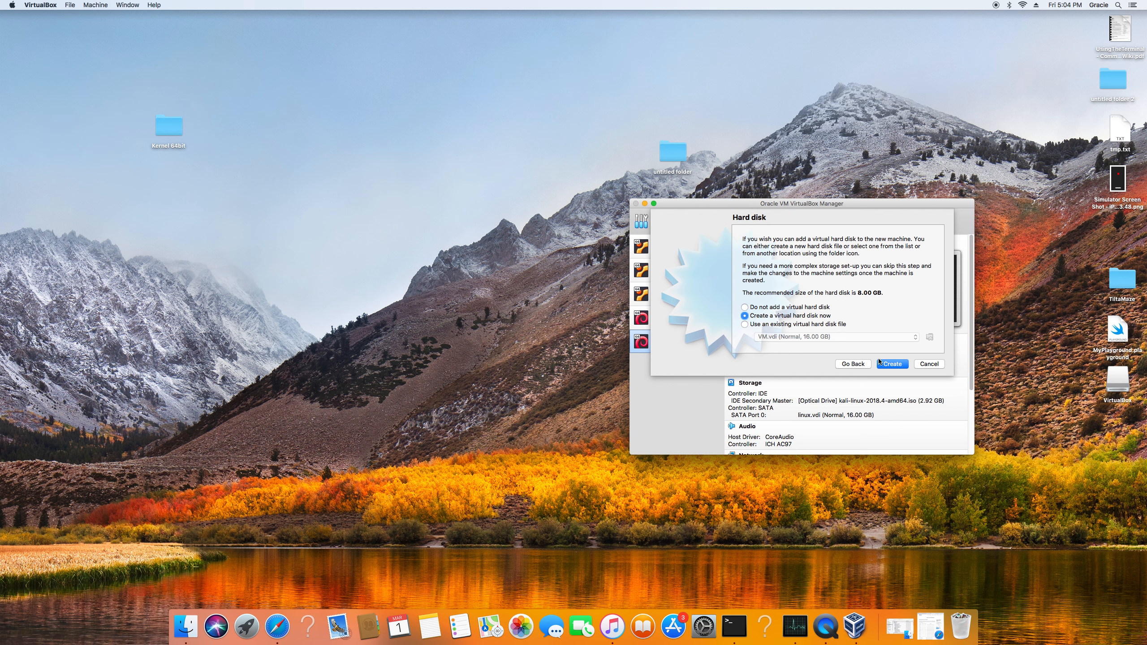
click(888, 365)
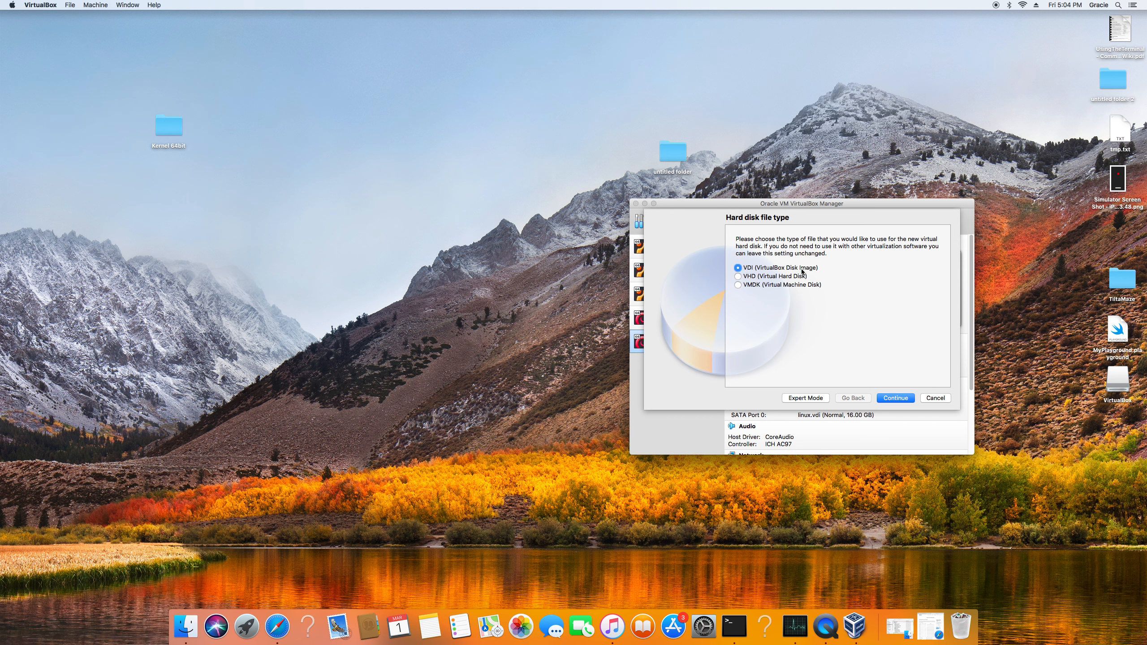
Create the Kali Linux3 hard disk as a dynamically allocated VDI of 20.13 GB.
click(896, 398)
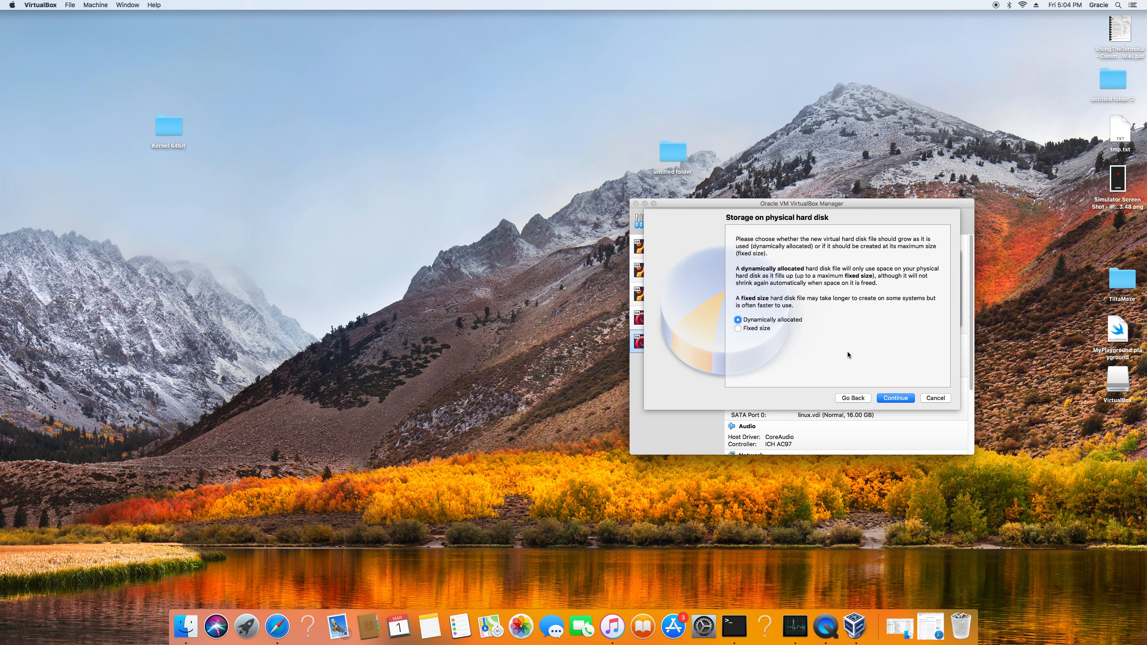
click(893, 399)
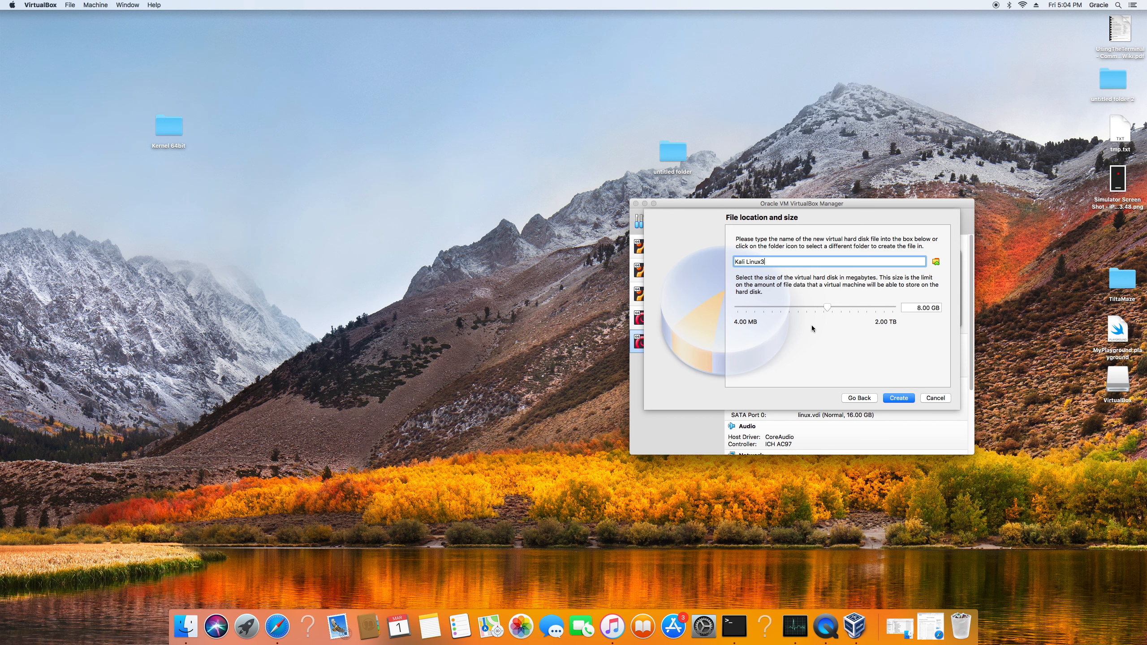
drag(826, 306, 835, 305)
mouse_move(836, 305)
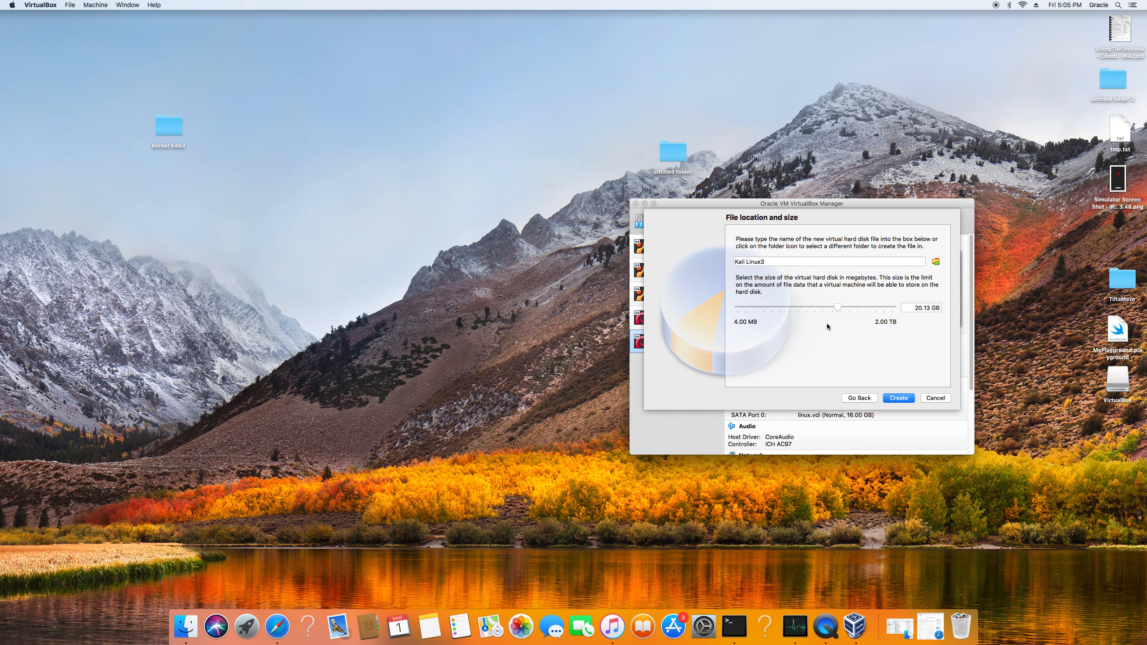
click(898, 398)
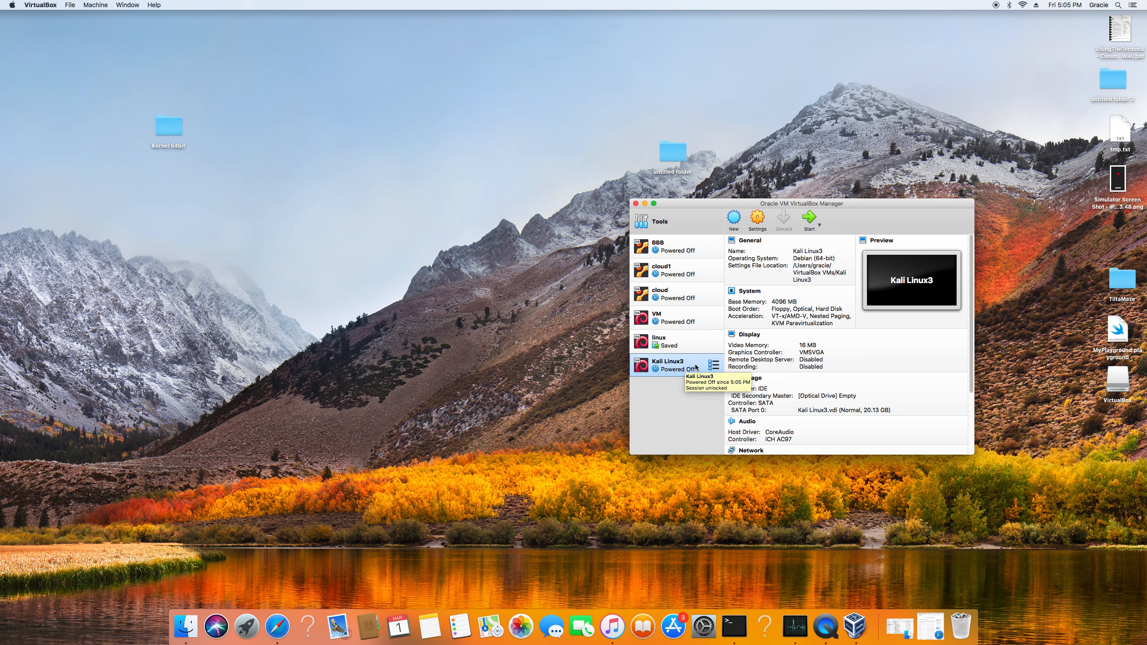
Start the Kali Linux3 machine with kali-linux-2019.1-amd64.iso from the Downloads folder as its startup disk.
click(808, 220)
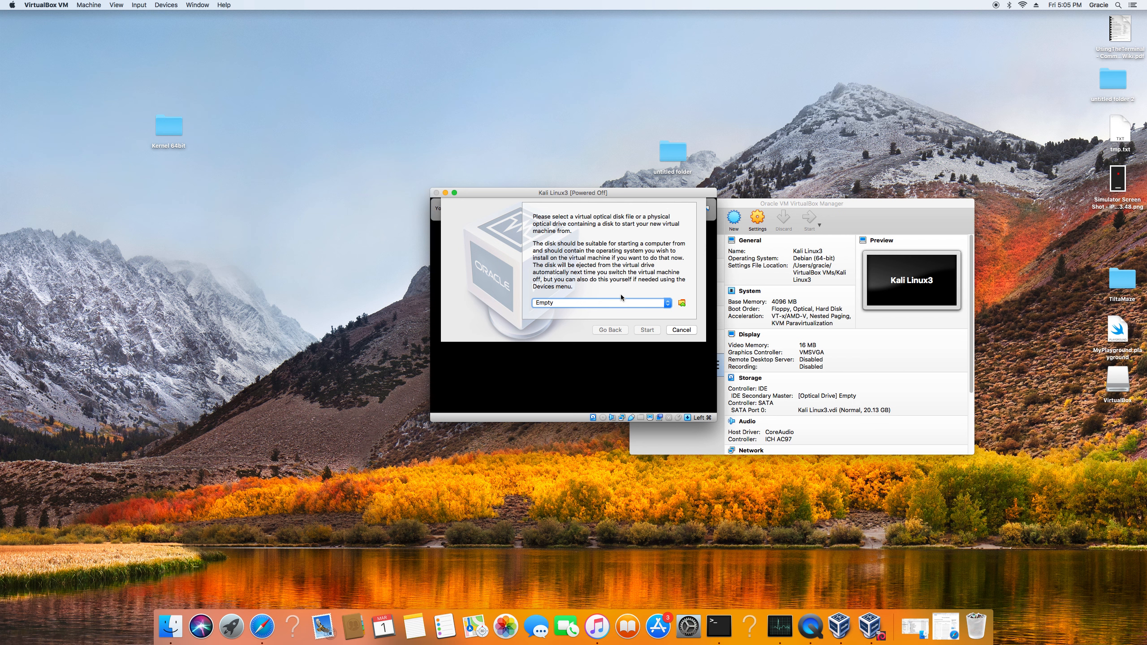
click(609, 303)
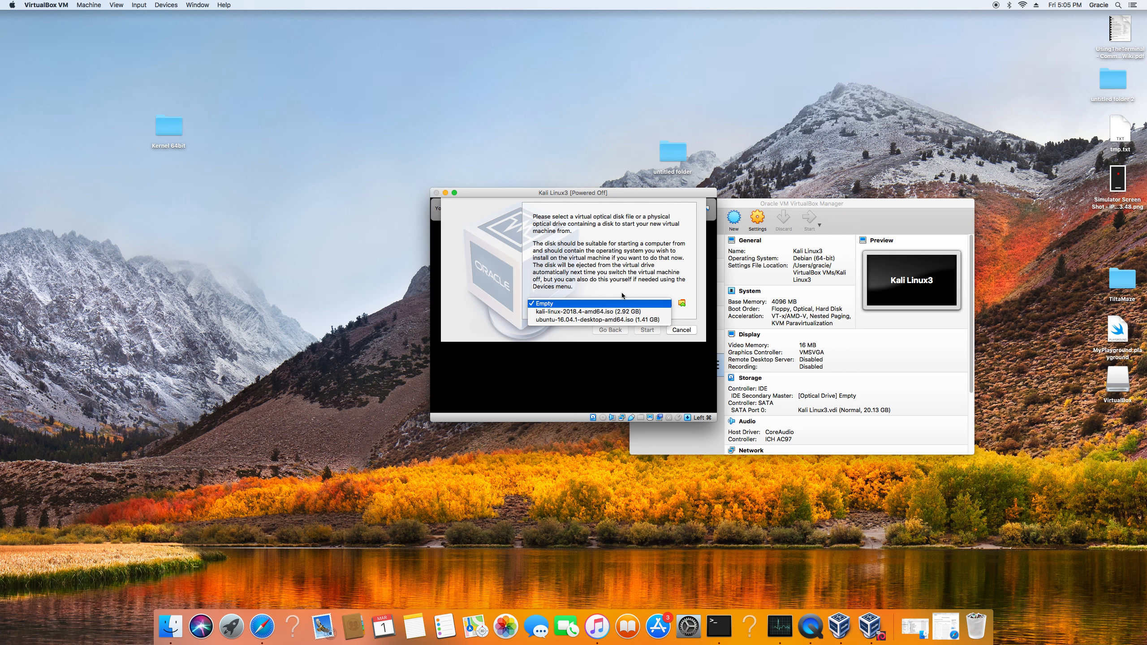
click(680, 304)
click(680, 305)
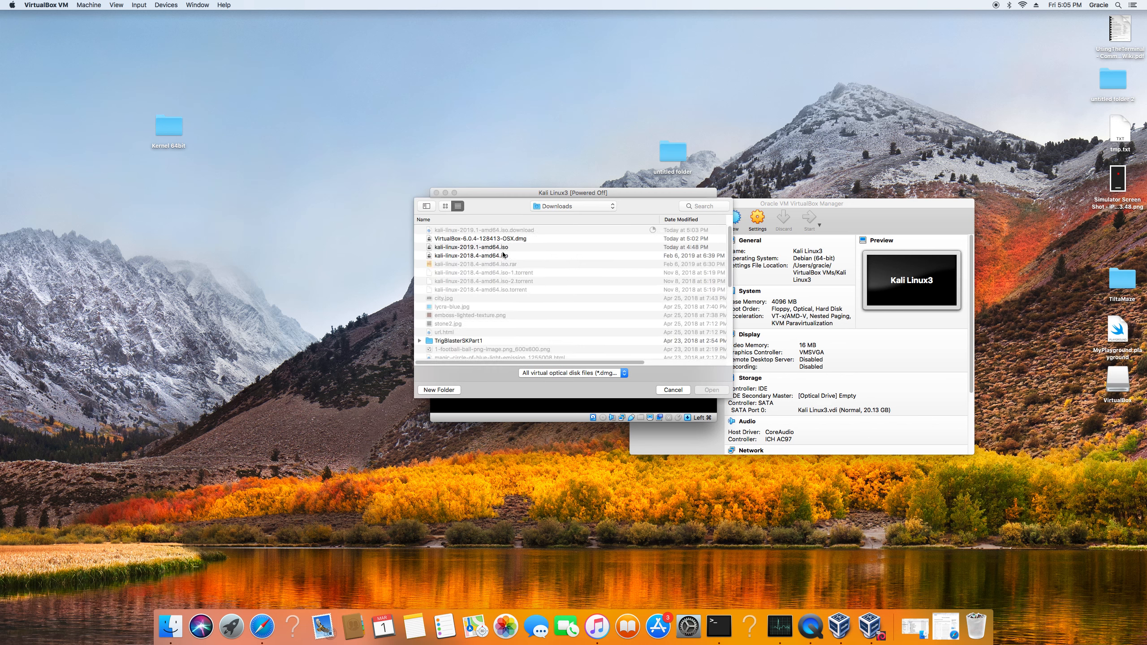
click(492, 251)
double_click(493, 251)
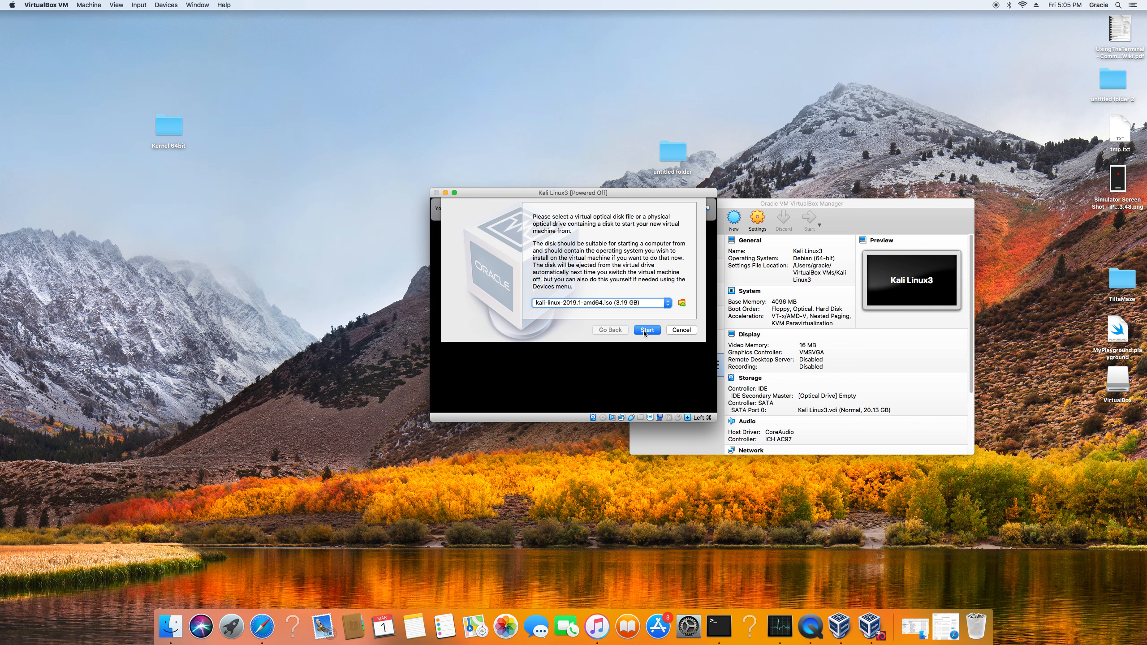
click(646, 330)
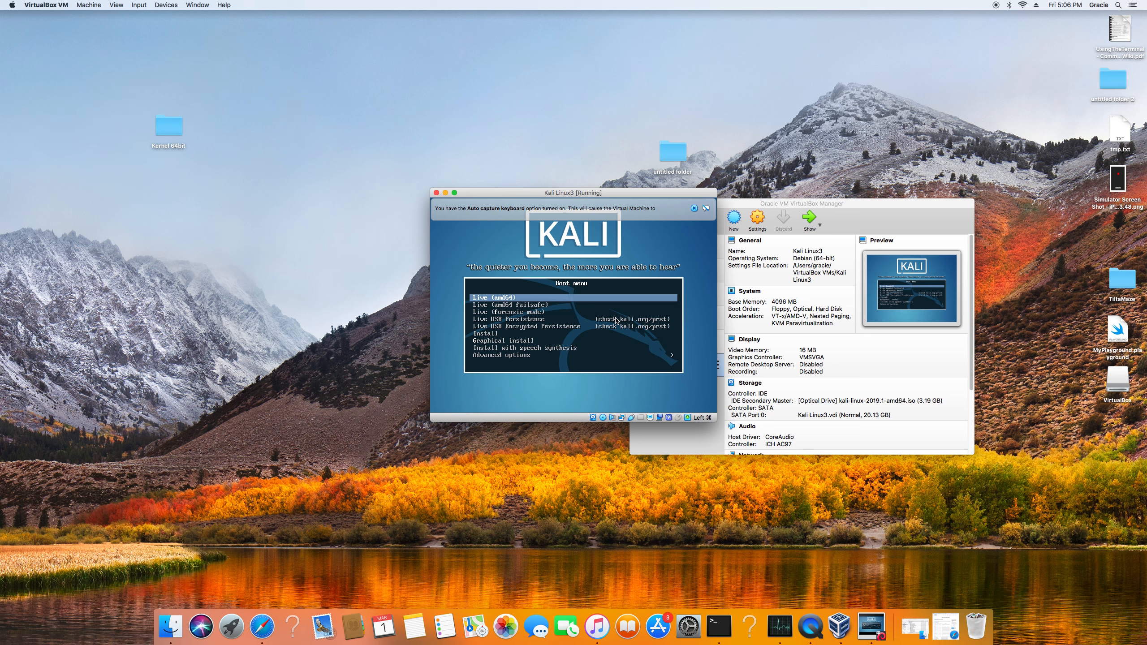
Choose Graphical install from the Kali boot menu.
key(Down)
key(Down)
key(Down)
key(Down)
key(Down)
key(Down)
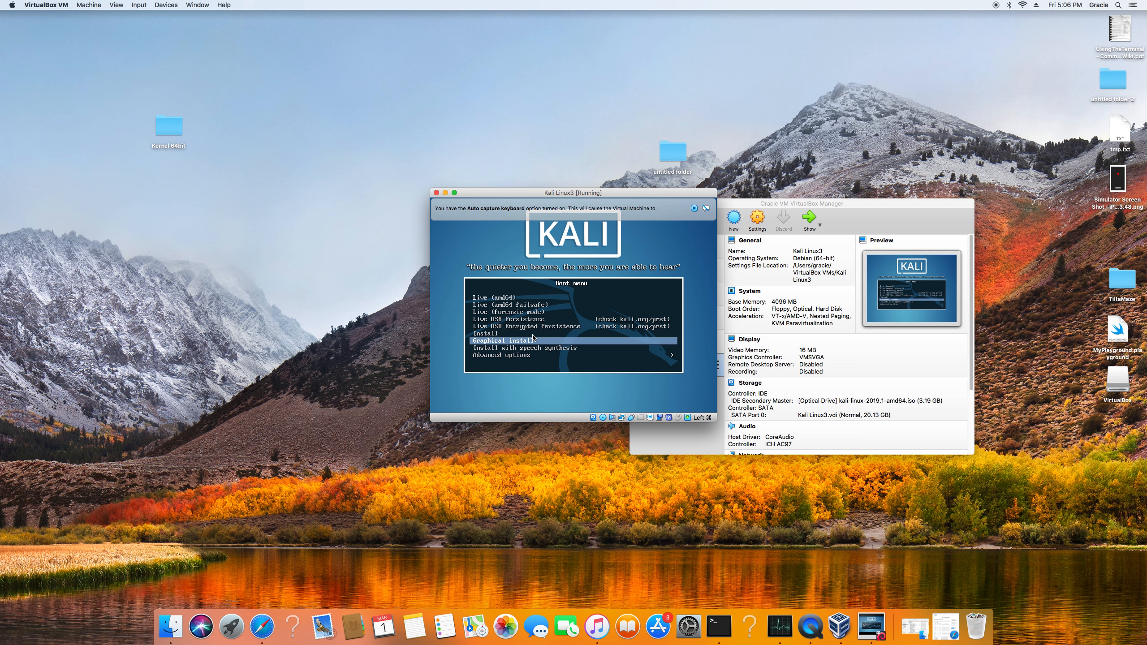
key(Return)
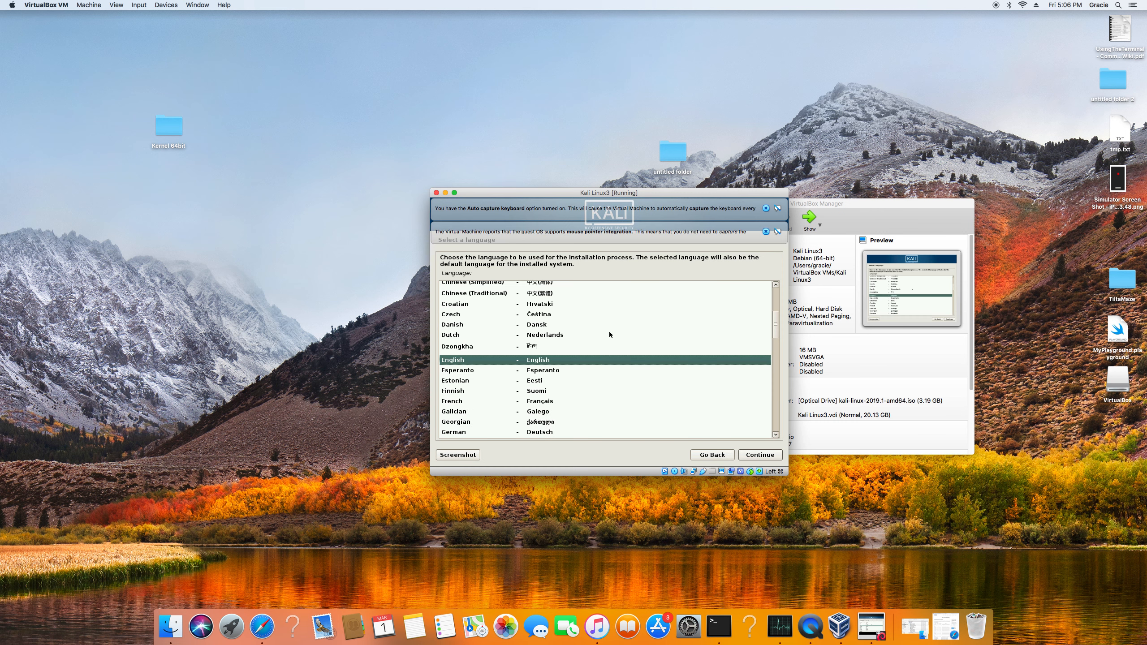
Dismiss the keyboard-capture and mouse-integration notices and move the virtual machine window slightly up and to the left.
click(766, 231)
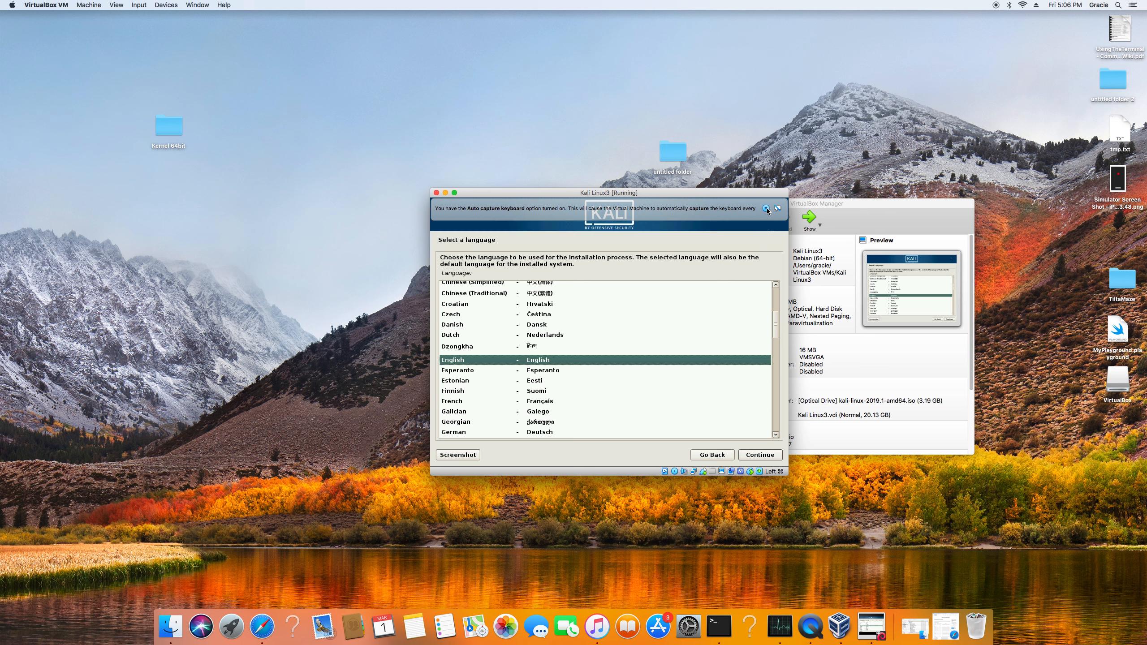
click(766, 209)
drag(624, 195, 601, 162)
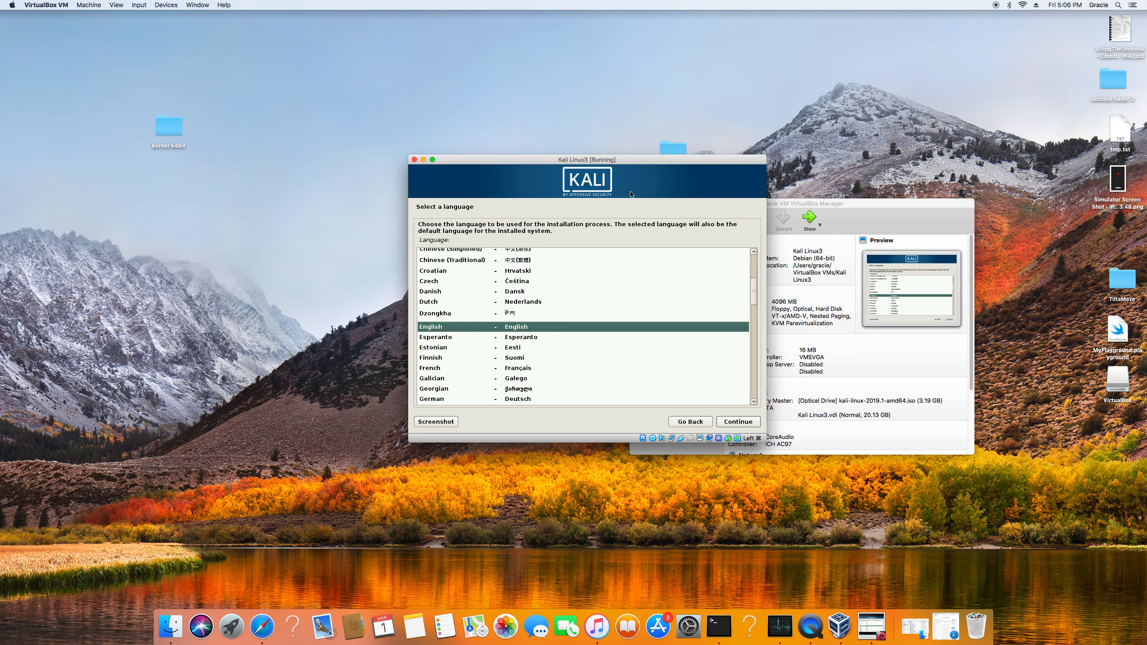
Set the installer's language to English, the location to United States and the keymap to American English.
key(Up)
key(Down)
key(Return)
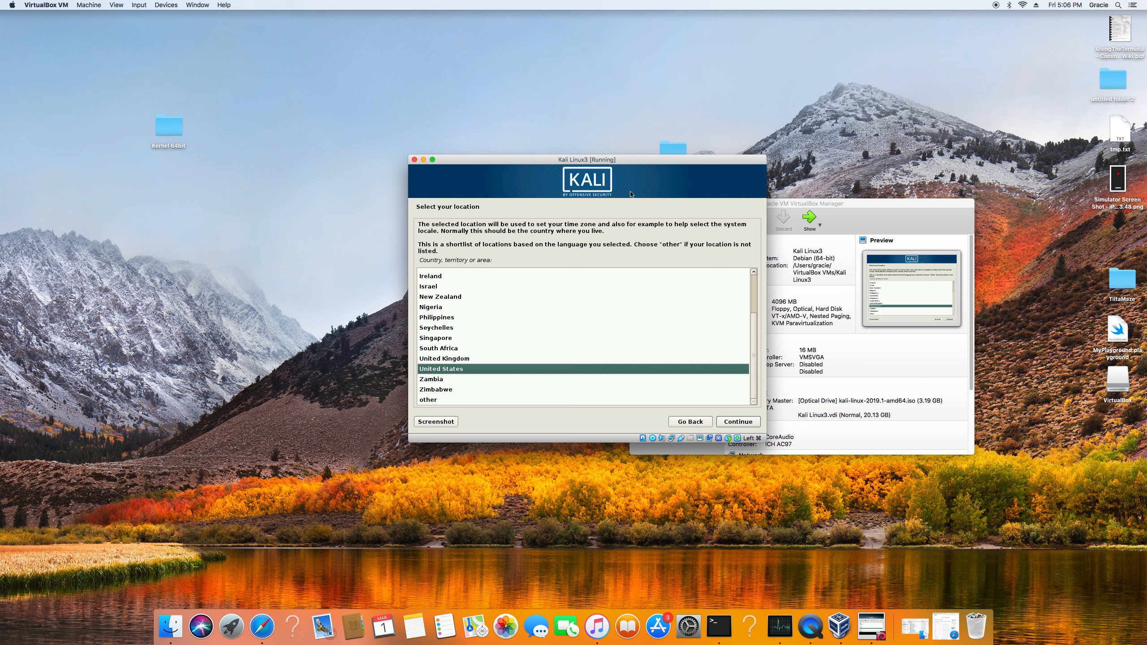
key(Return)
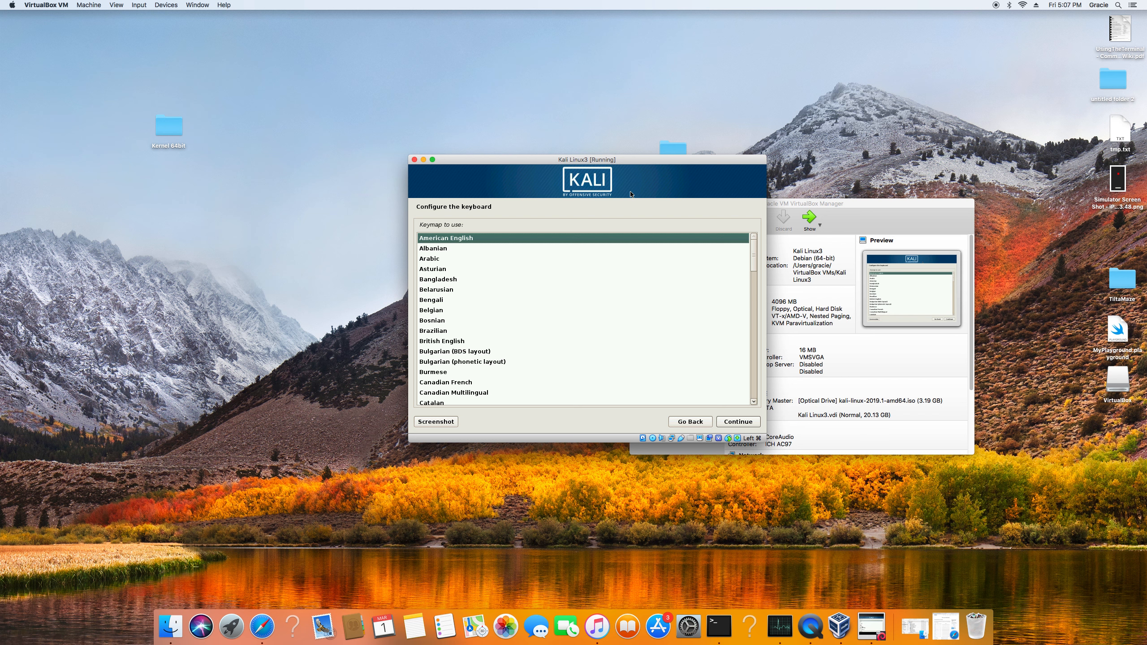
key(Return)
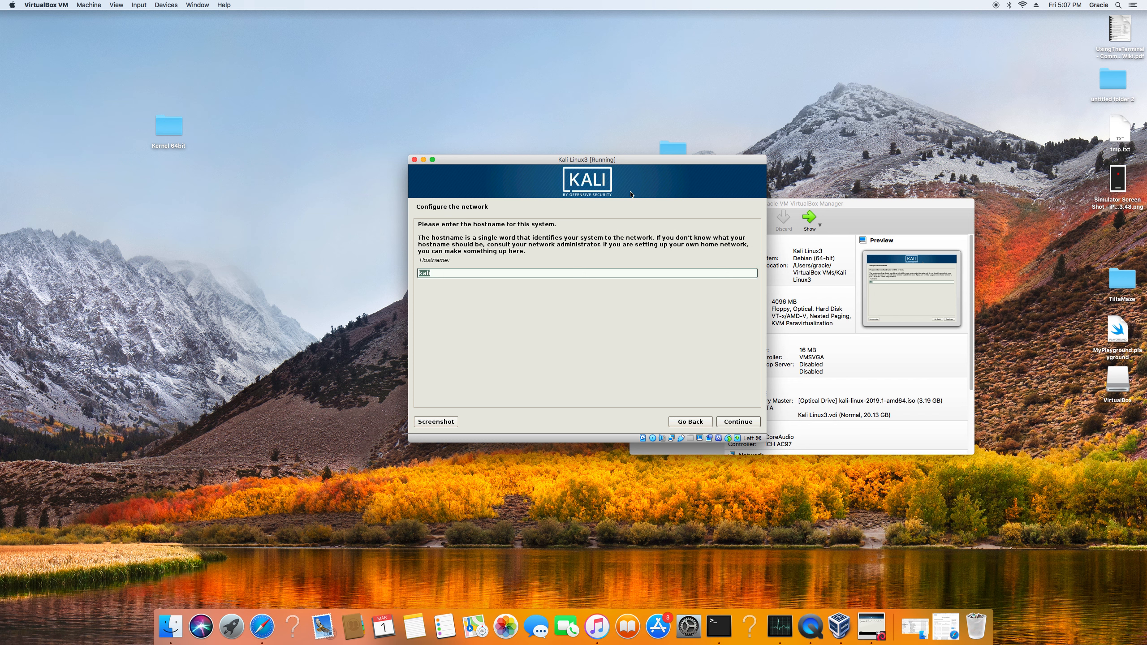
Accept the hostname kali and leave the domain name blank.
click(739, 423)
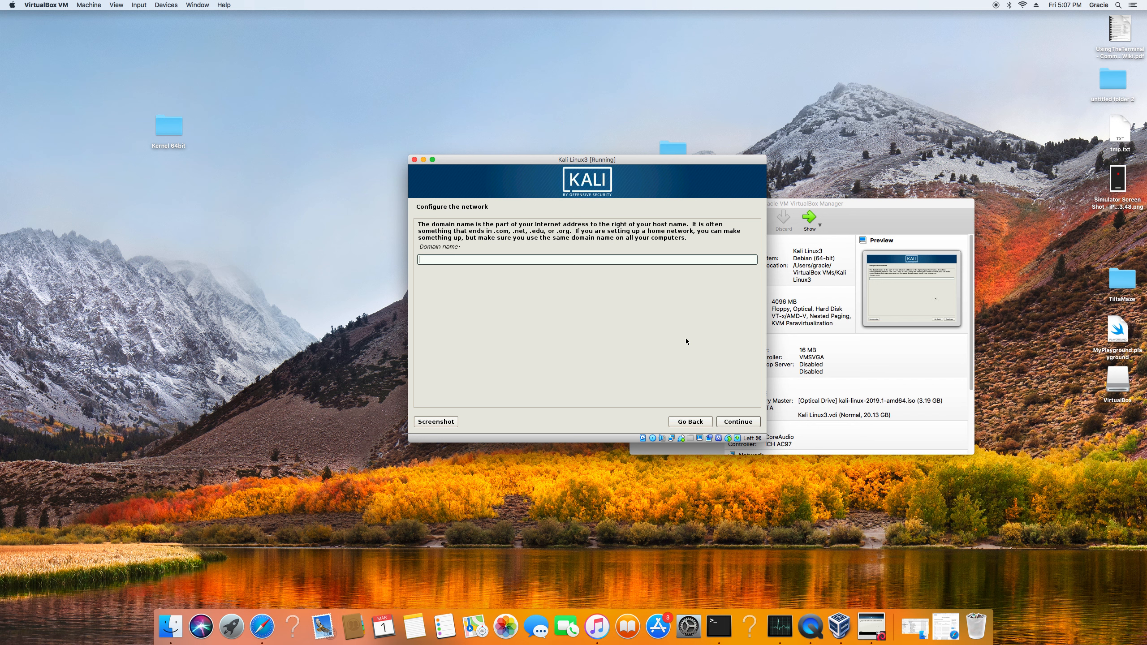
click(738, 422)
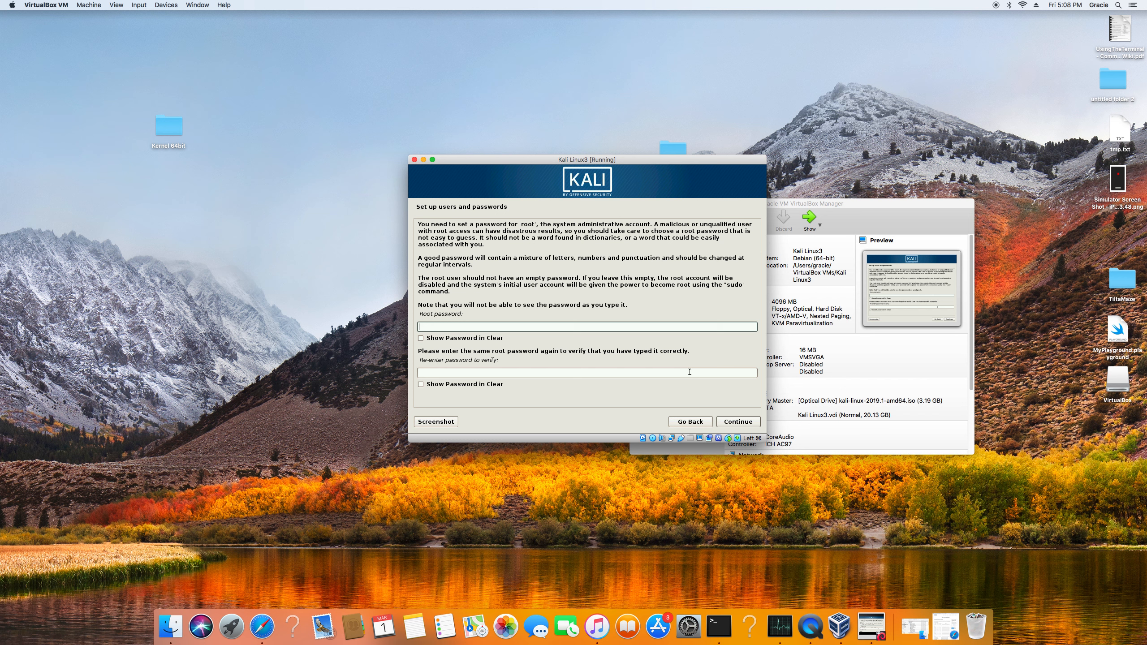
Enter and verify the root password, and set the time zone to Central.
key(Tab)
click(614, 325)
text(**********)
key(Tab)
key(Tab)
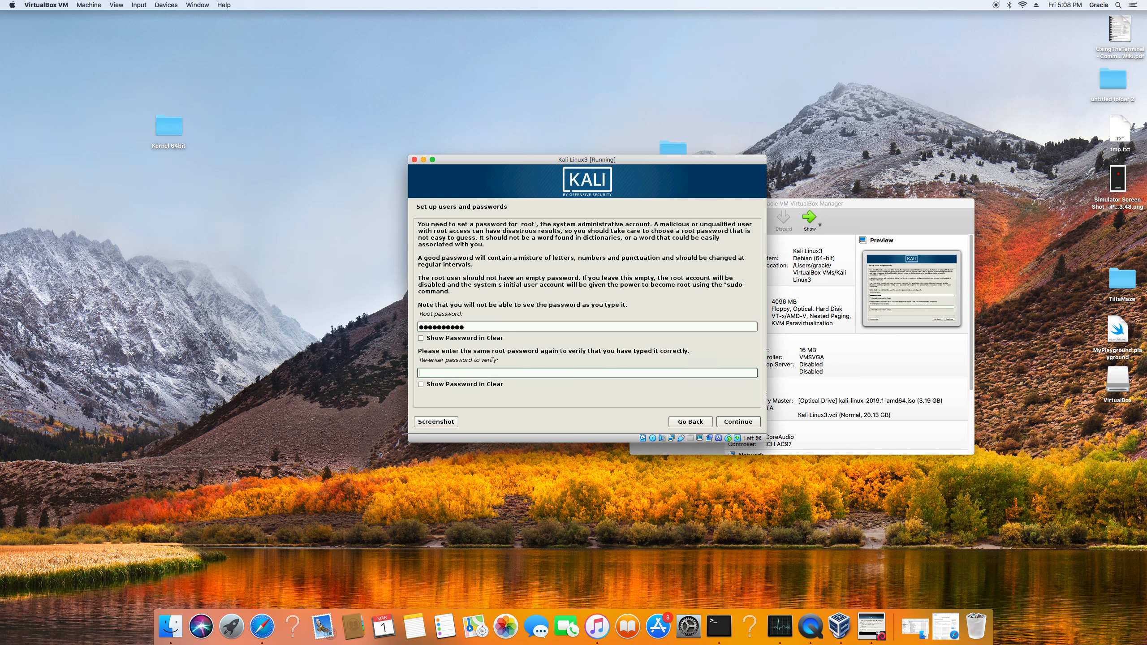
text(**********)
click(729, 423)
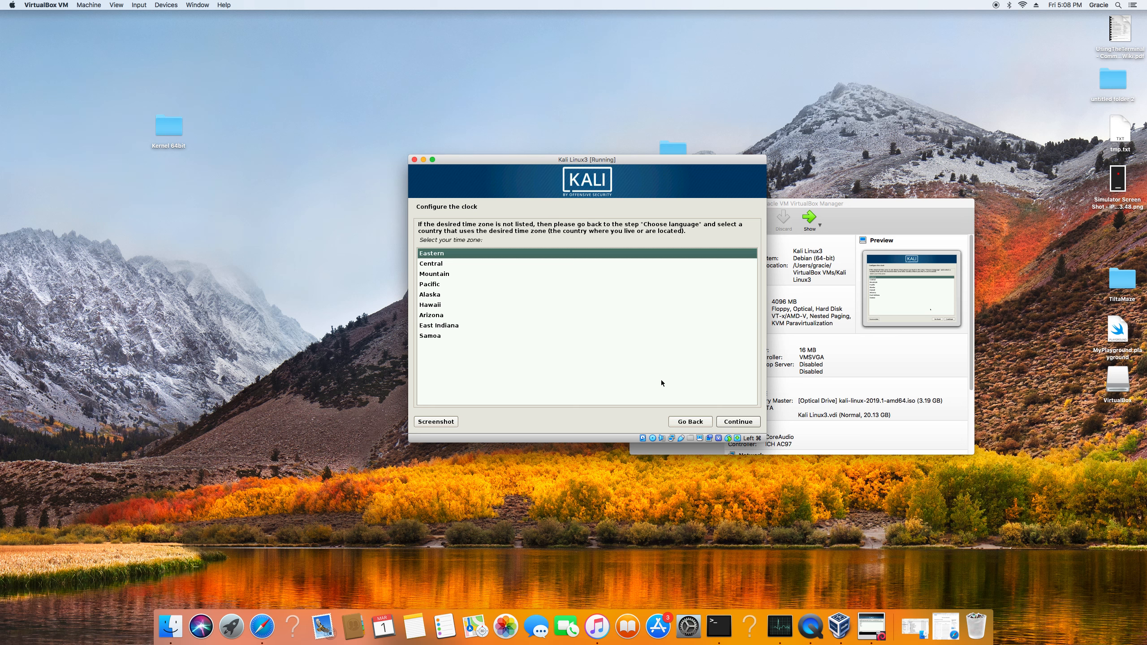
key(Down)
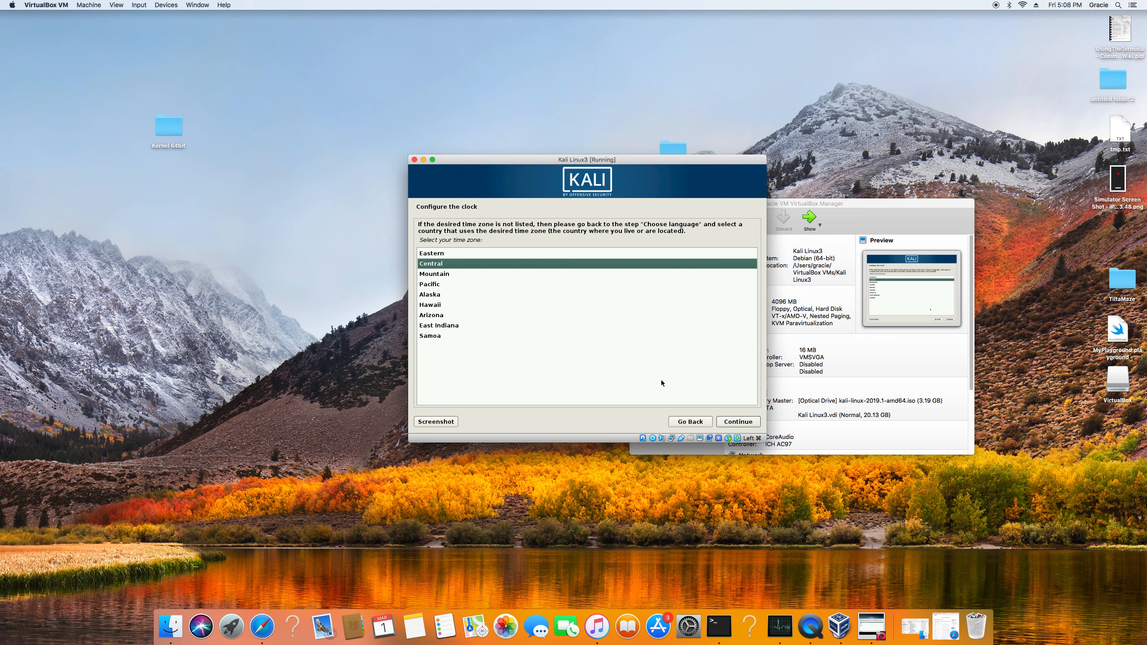
key(Return)
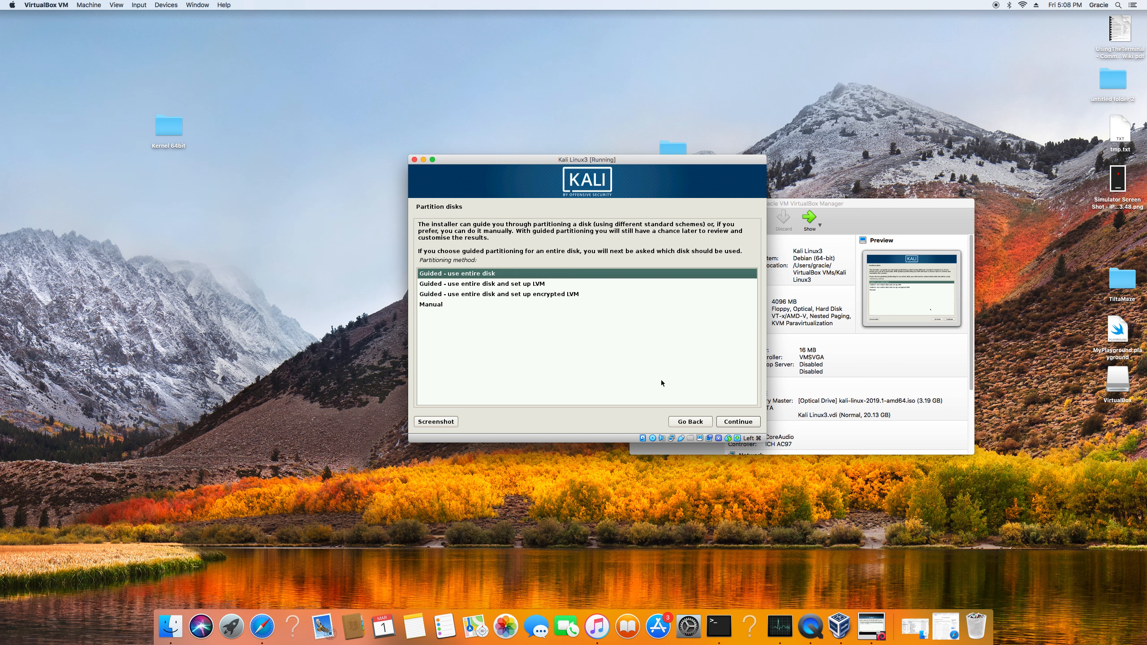
Partition the 21.6 GB virtual disk with guided use of the entire disk and all files in one partition, and write the changes.
key(Return)
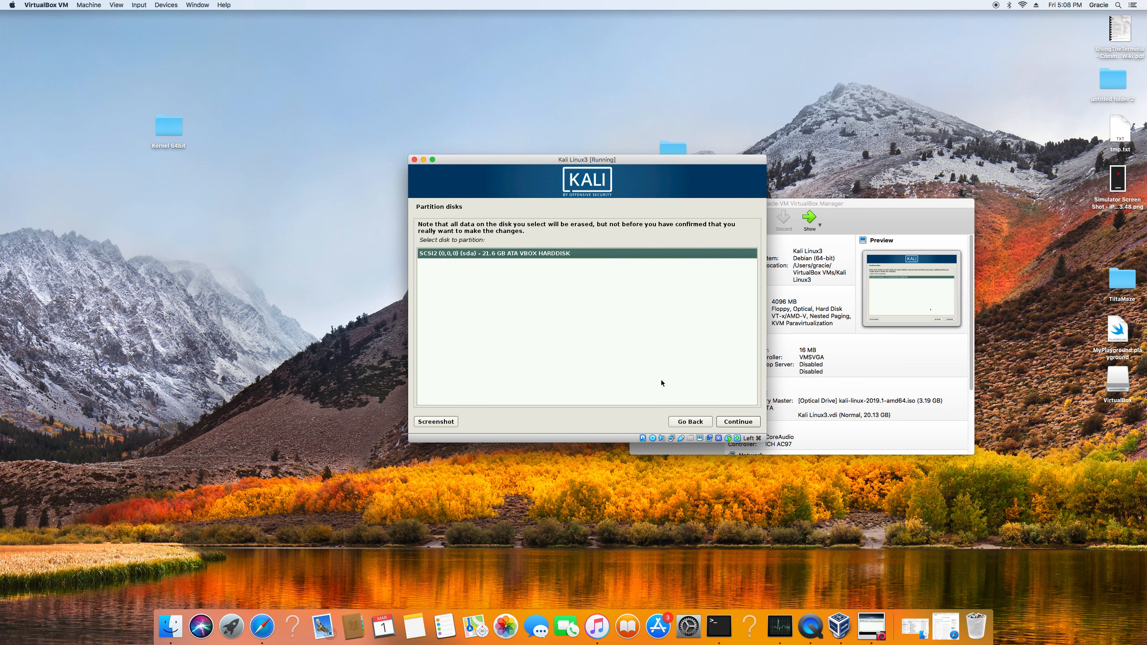
key(Return)
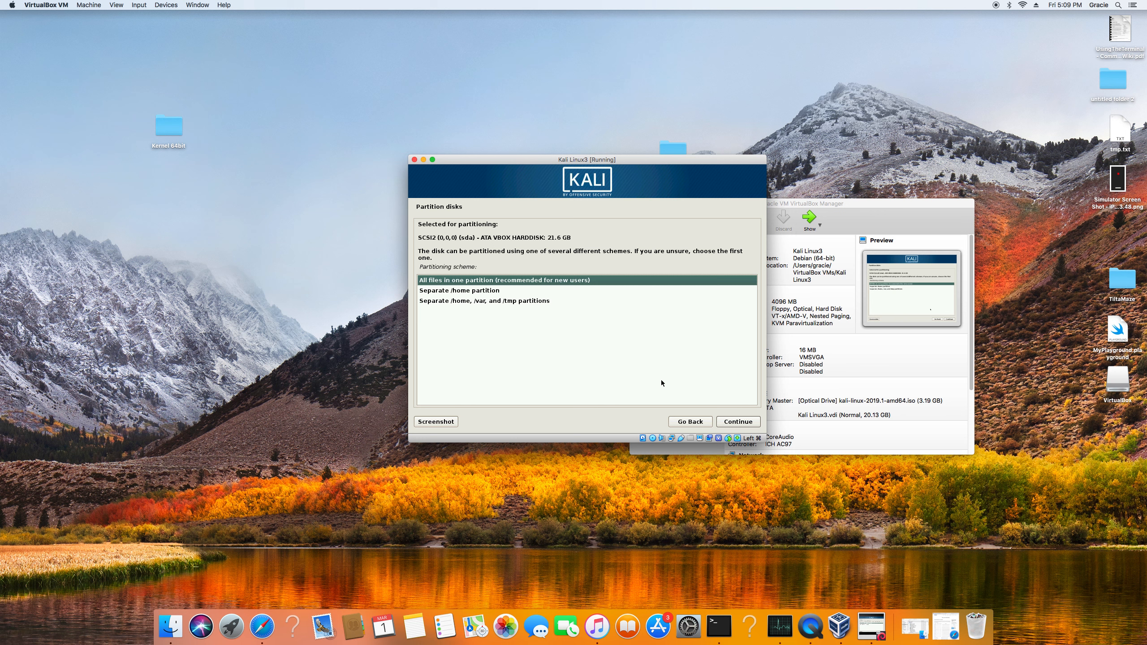
key(Return)
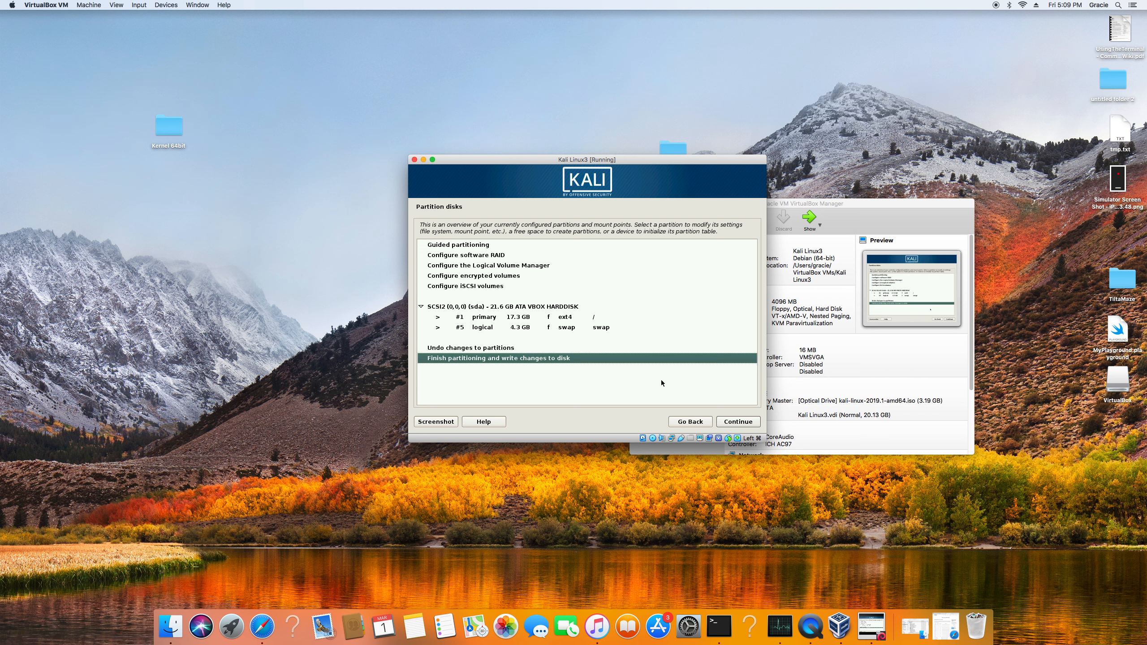
key(Return)
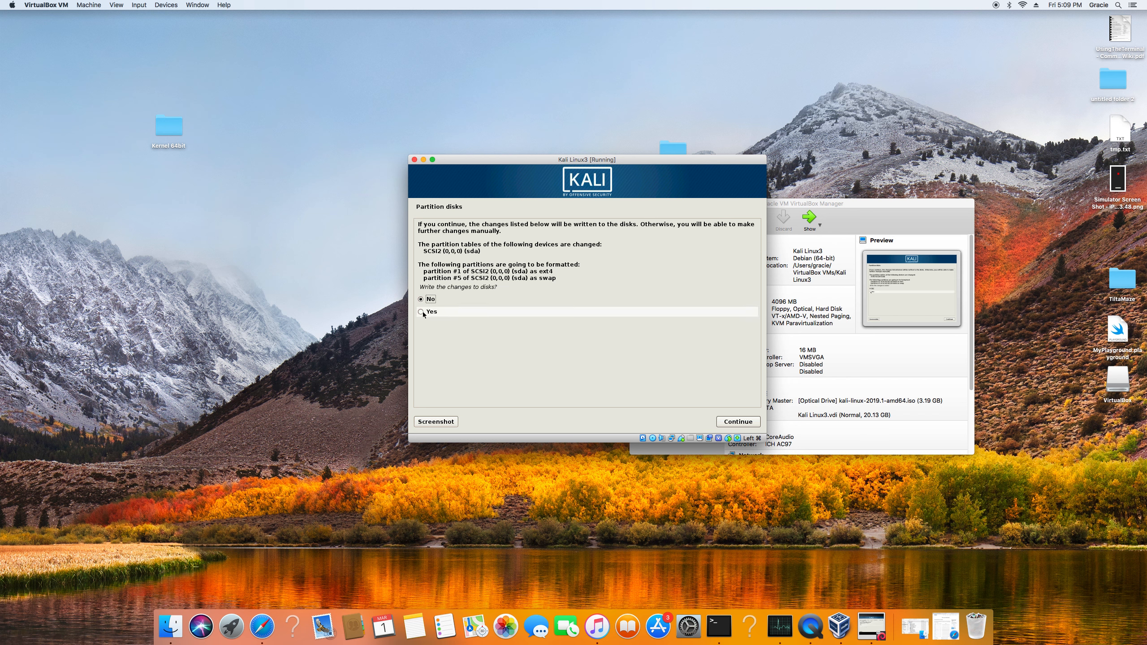
key(Return)
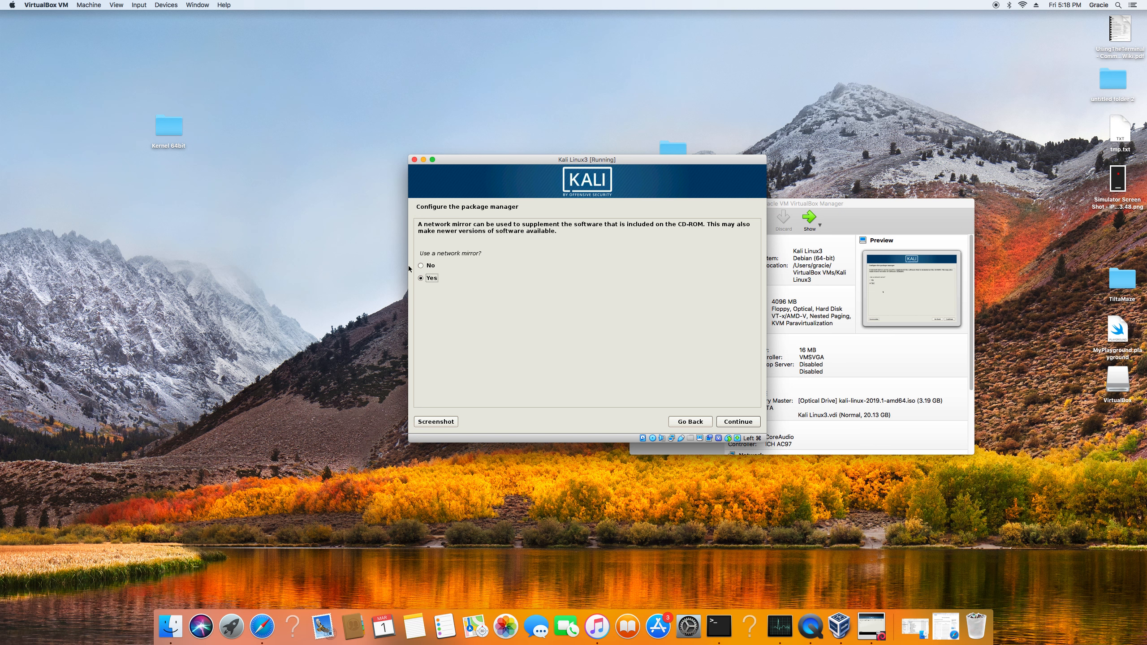
Decline the use of a network mirror for the package manager.
click(420, 268)
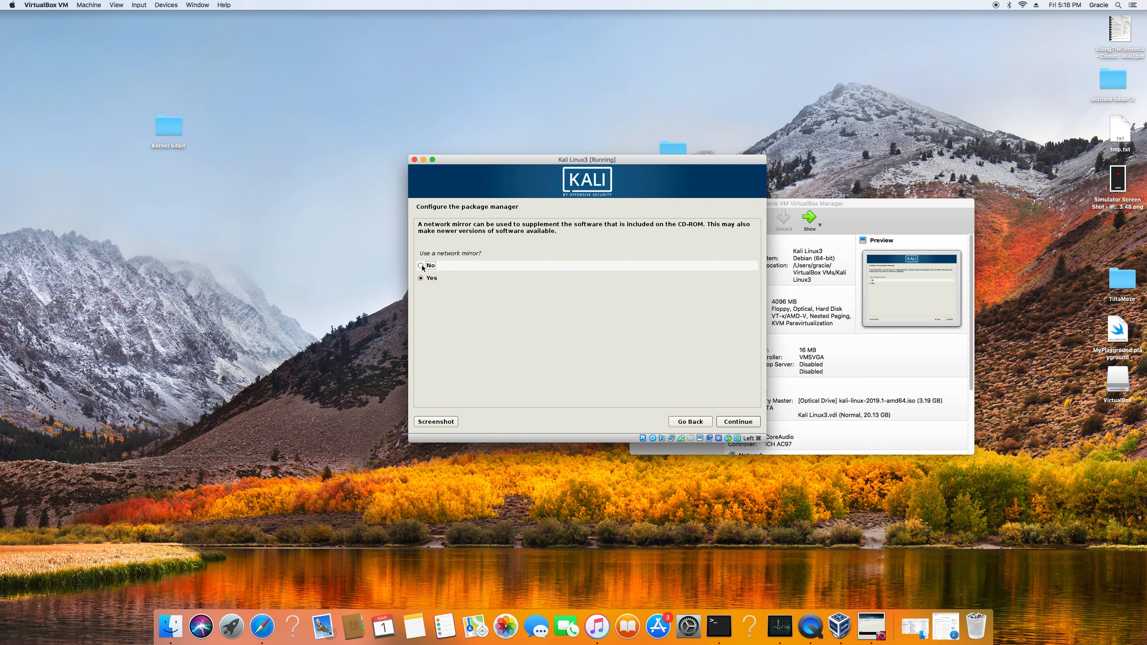
click(745, 422)
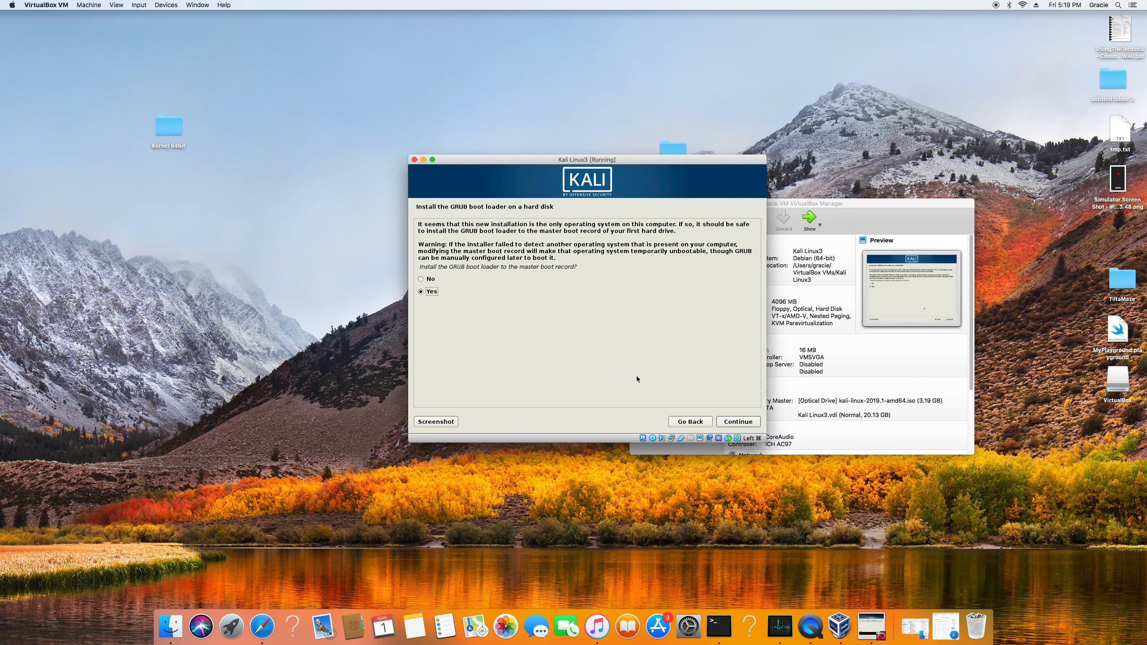
Install the GRUB boot loader to the master boot record of /dev/sda and finish the installation.
click(734, 424)
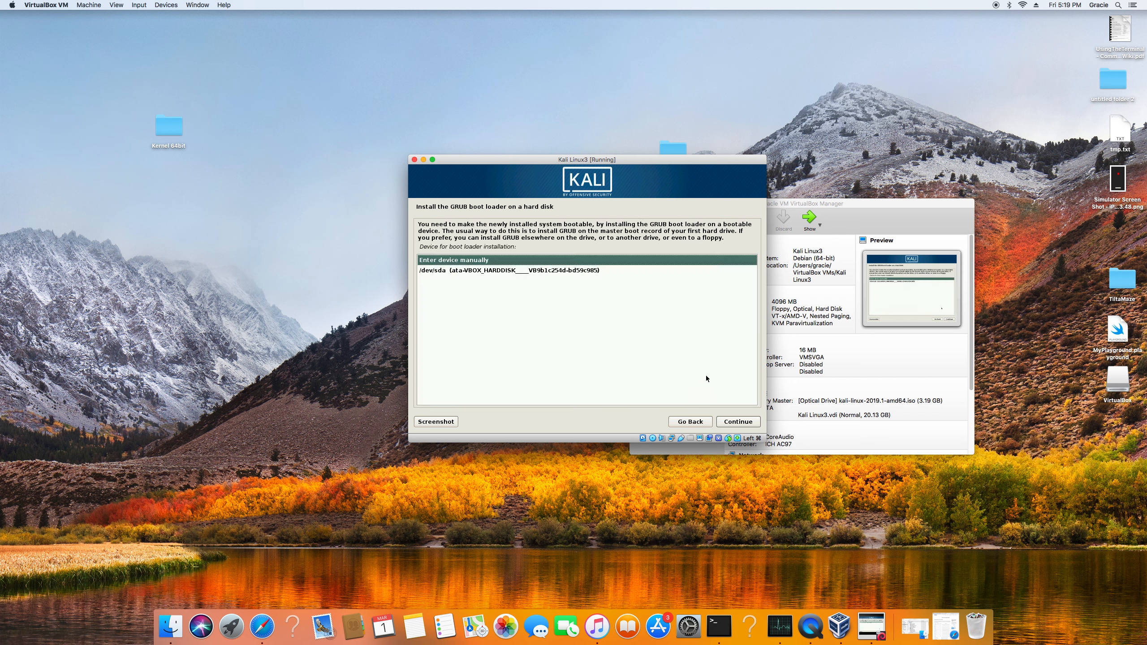
key(Down)
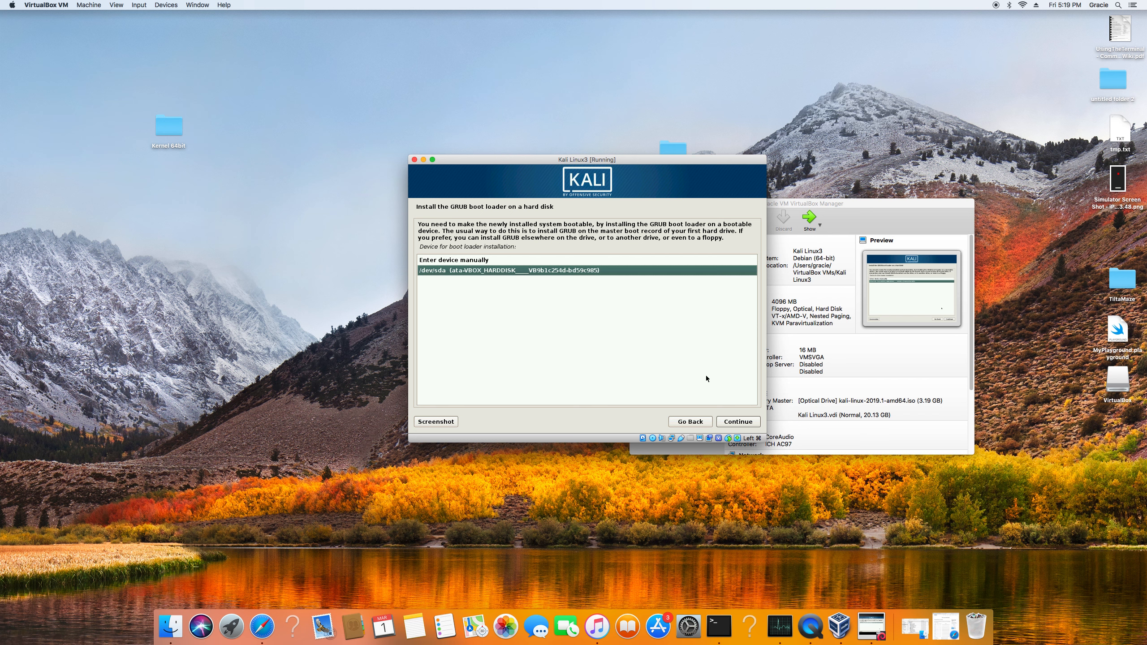
key(Return)
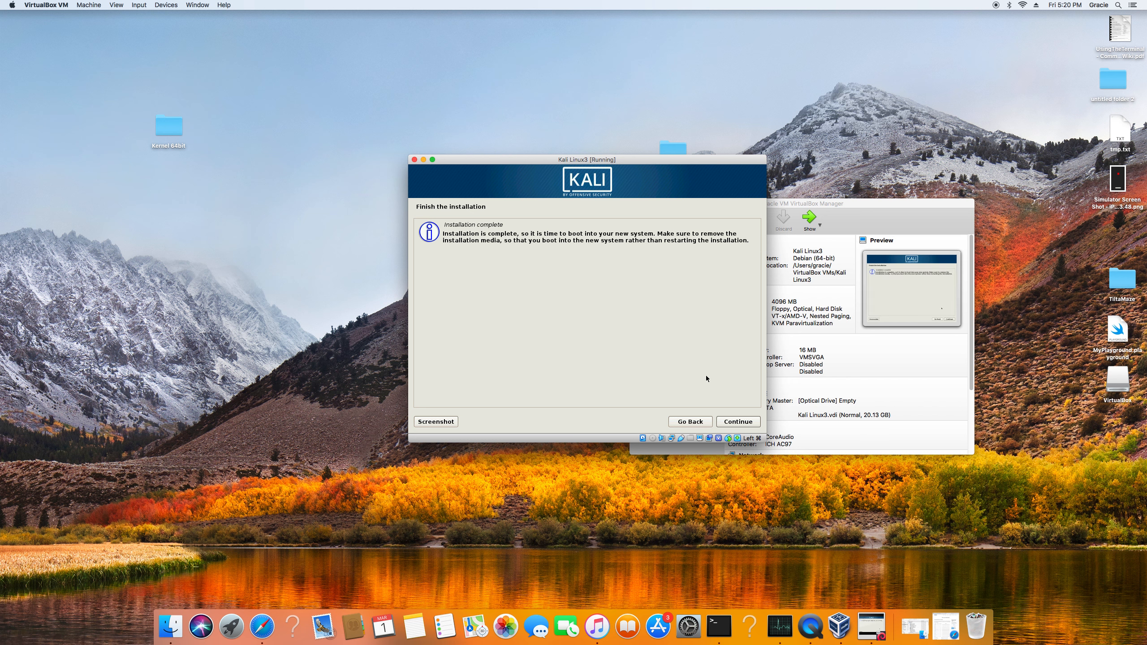
click(741, 419)
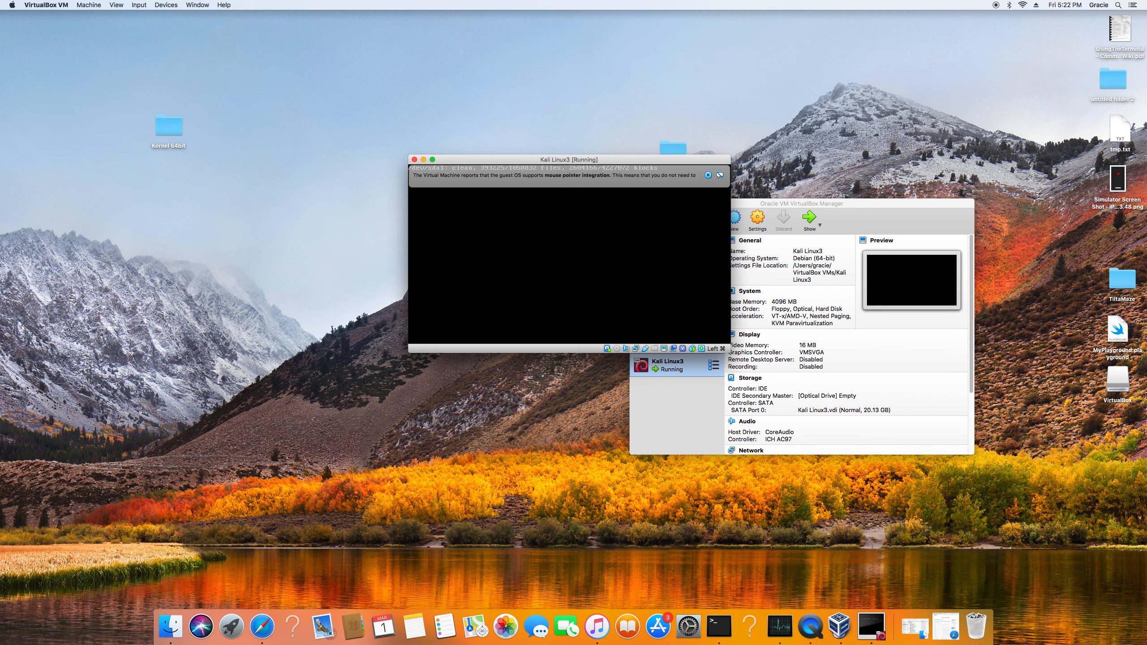
Log in to the installed Kali system as root with the root account password.
click(744, 175)
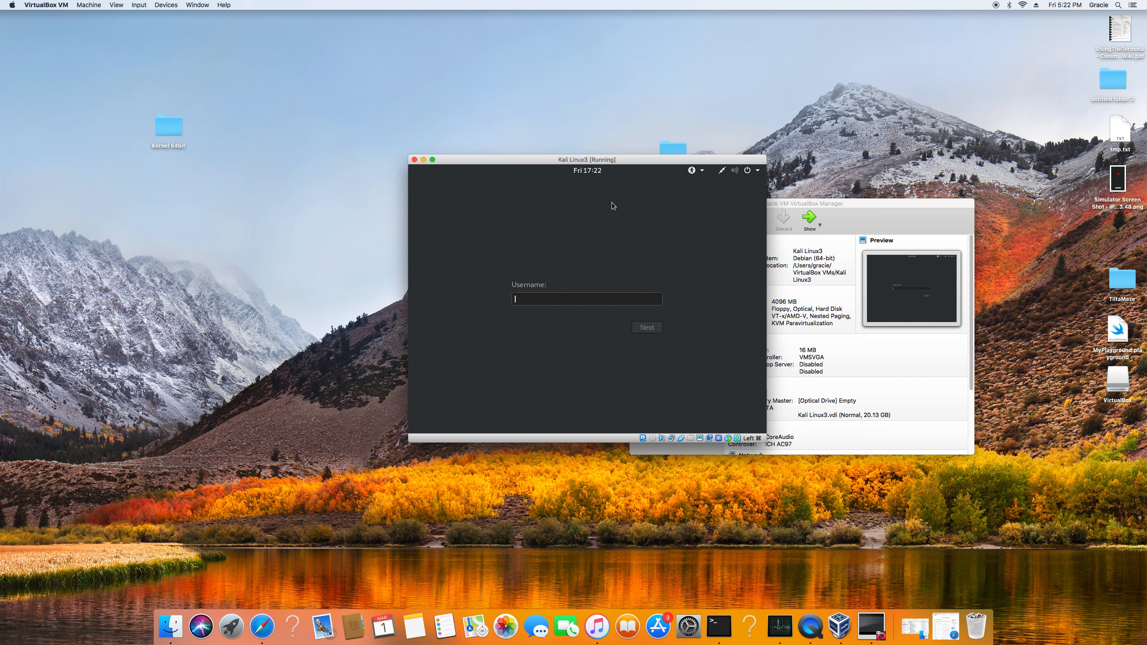
text(root)
key(Return)
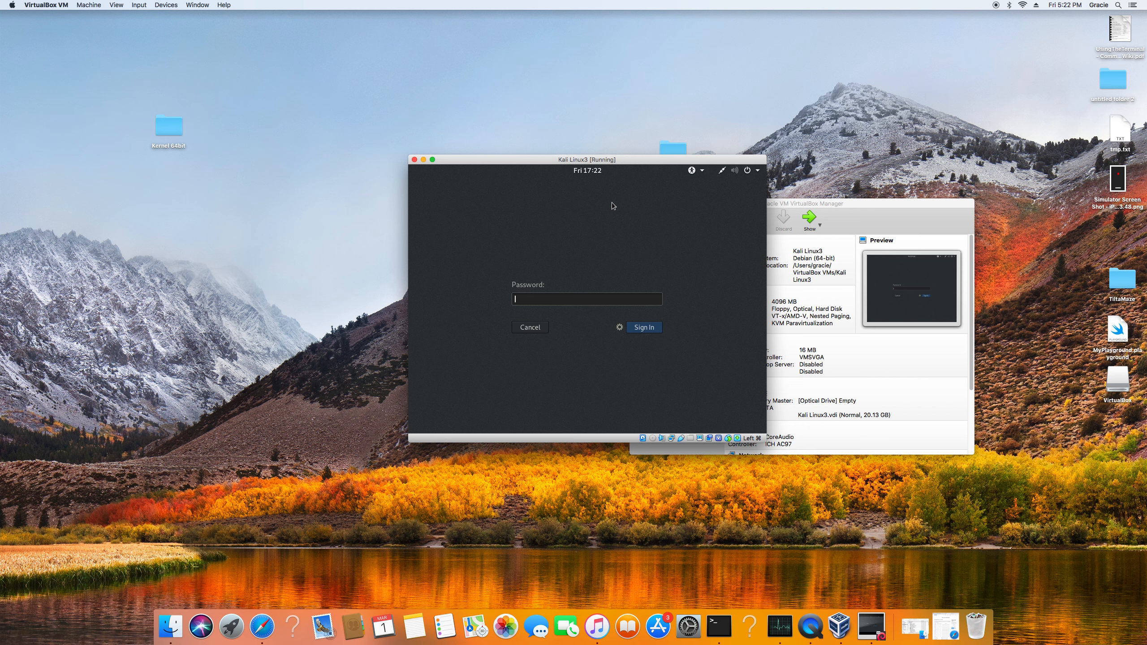
text(••••••••••)
click(642, 325)
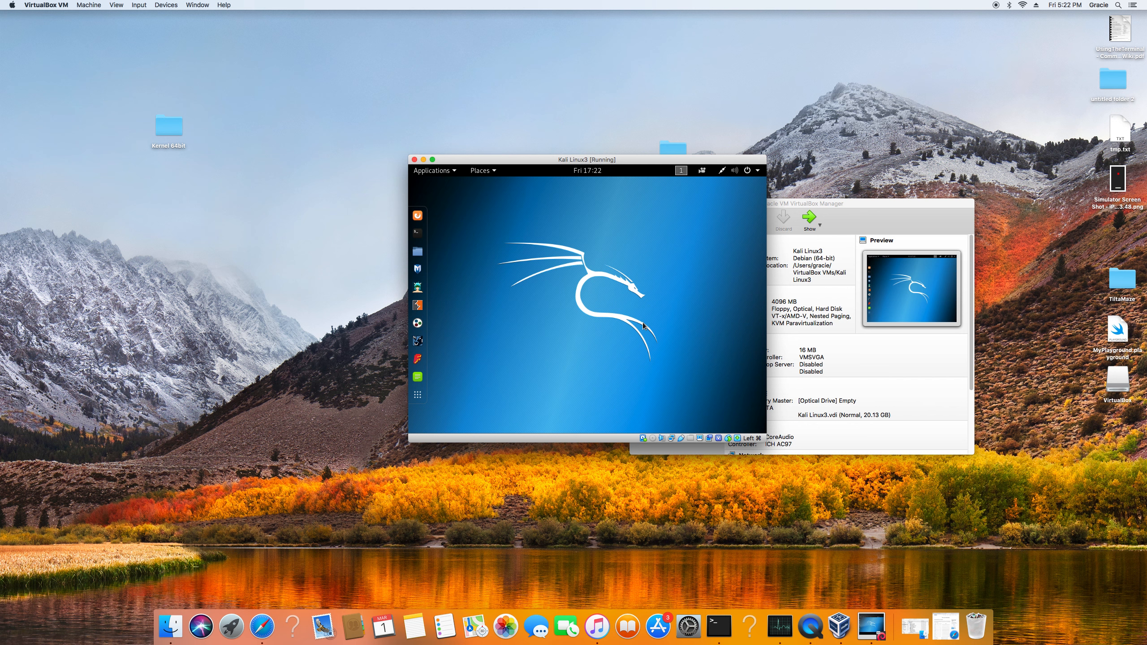
Move the Kali window clear of the manager, open and close the terminal, and view Other Locations in the file manager.
drag(614, 159, 487, 161)
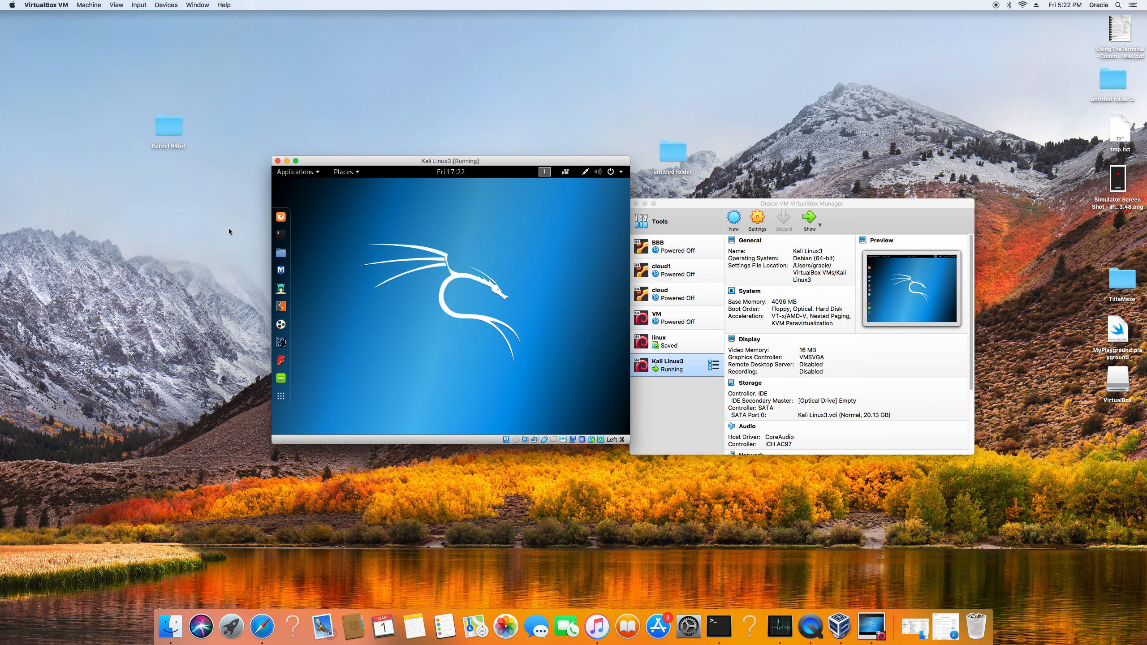
click(281, 234)
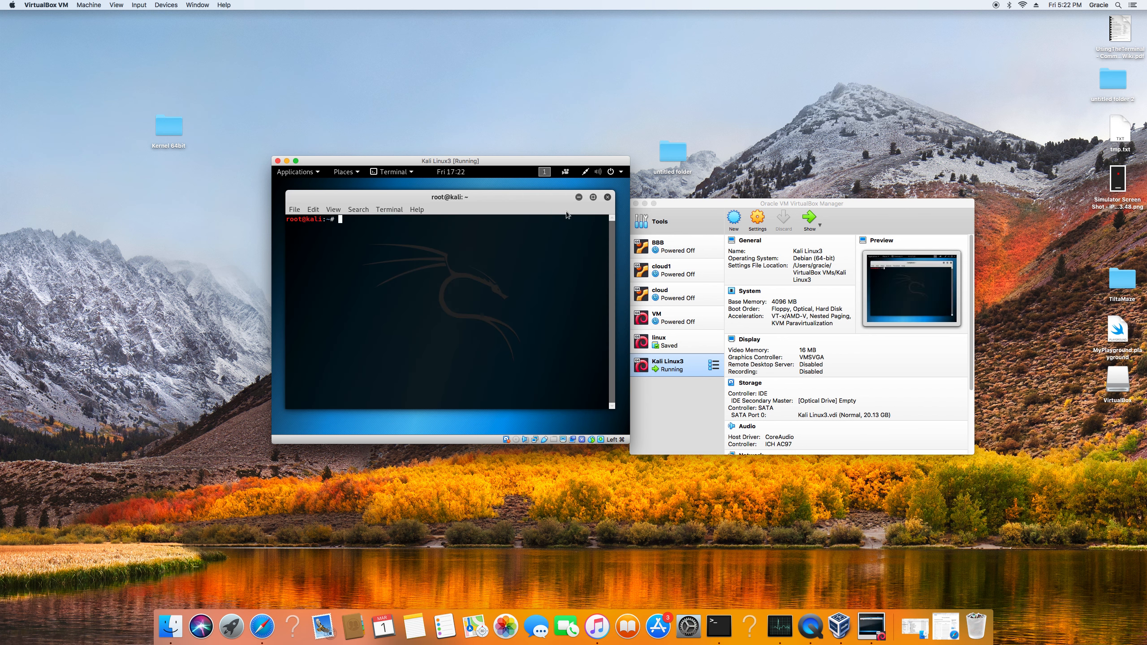
click(608, 197)
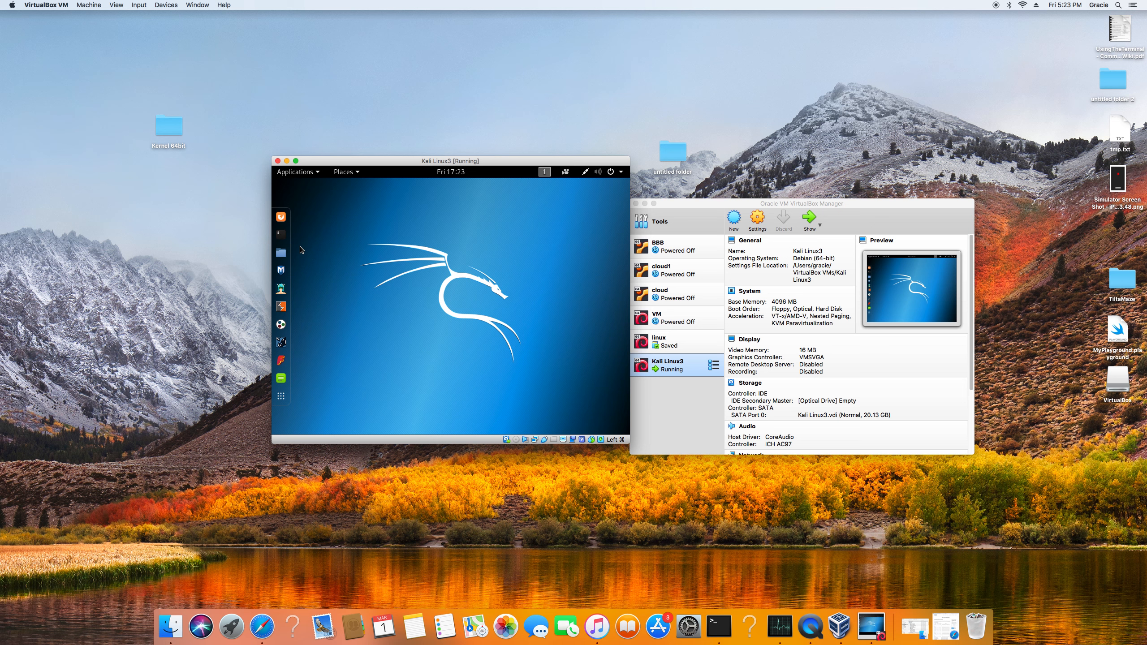
click(287, 257)
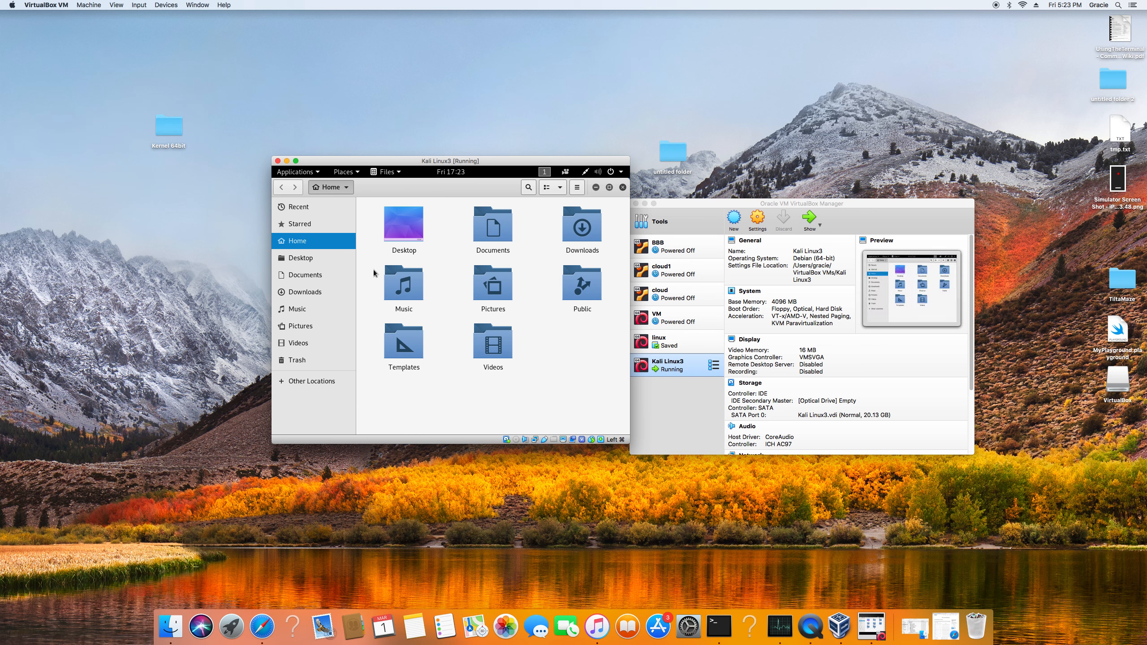
click(311, 382)
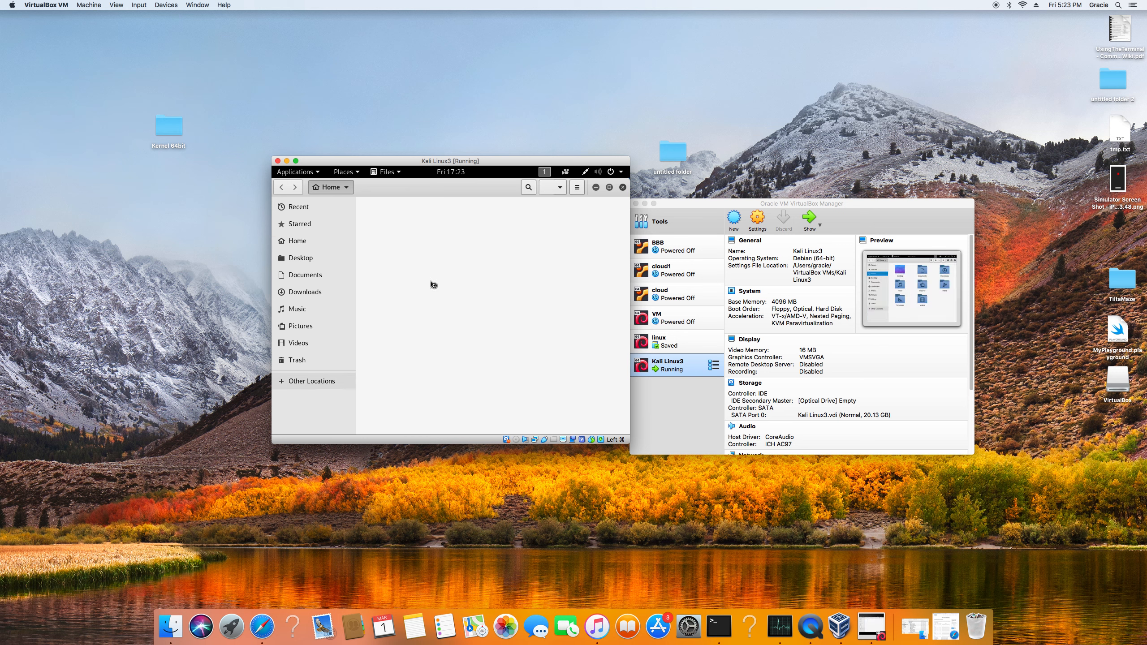
Open the etc folder on the Computer volume and look through its contents.
click(437, 222)
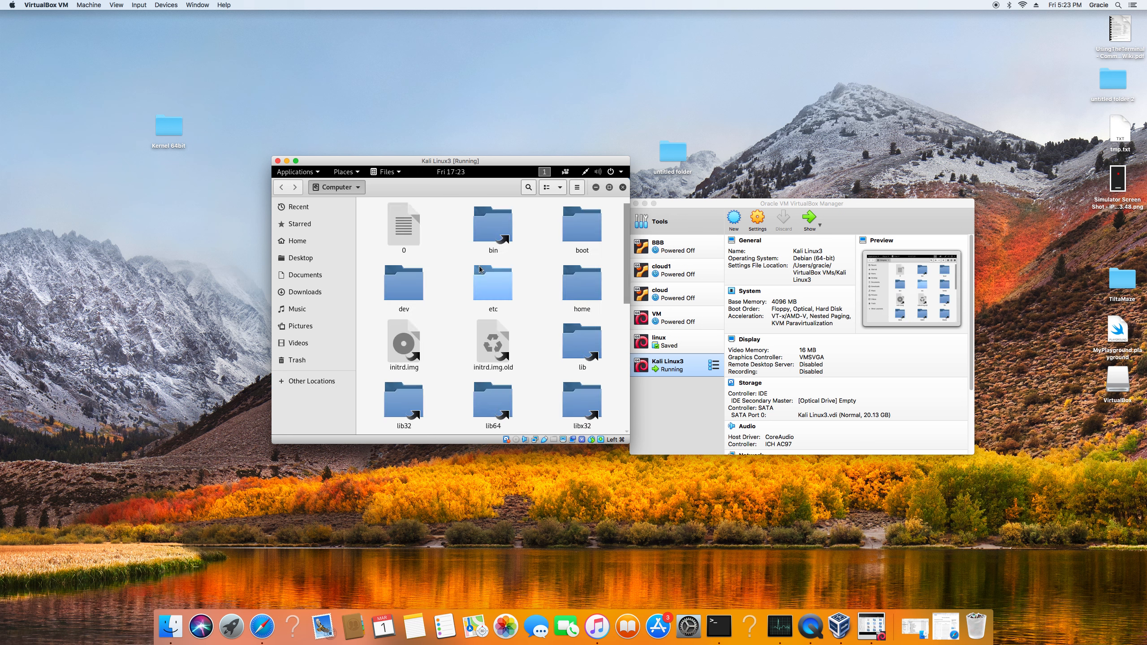
double_click(489, 276)
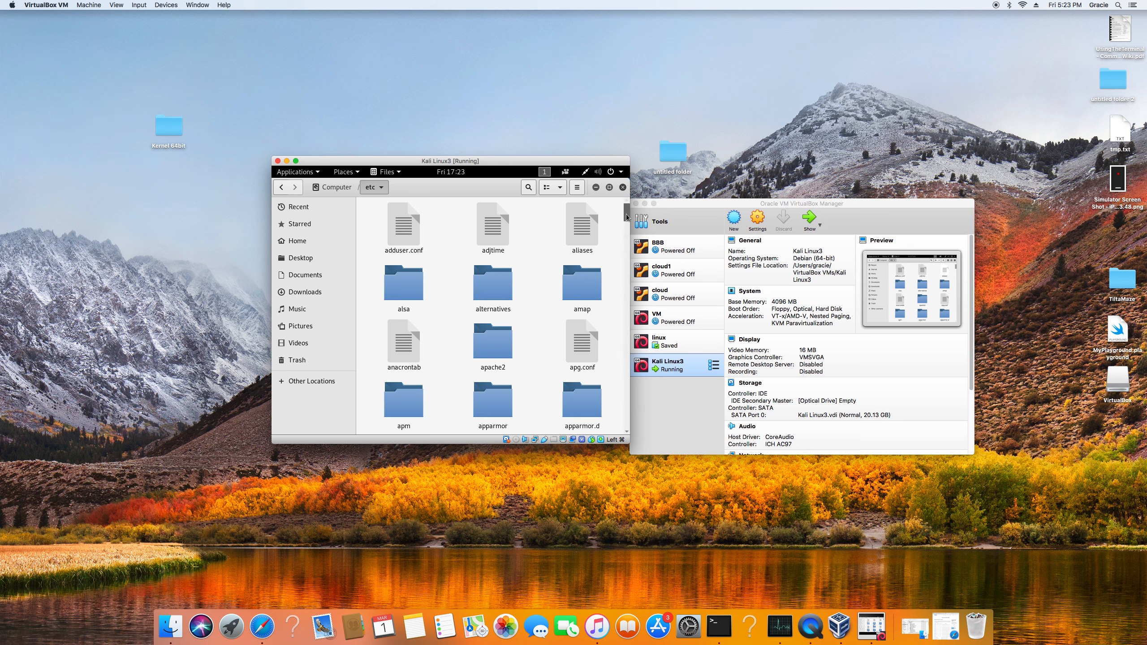
scroll(627, 235, down, 10)
drag(628, 233, 628, 224)
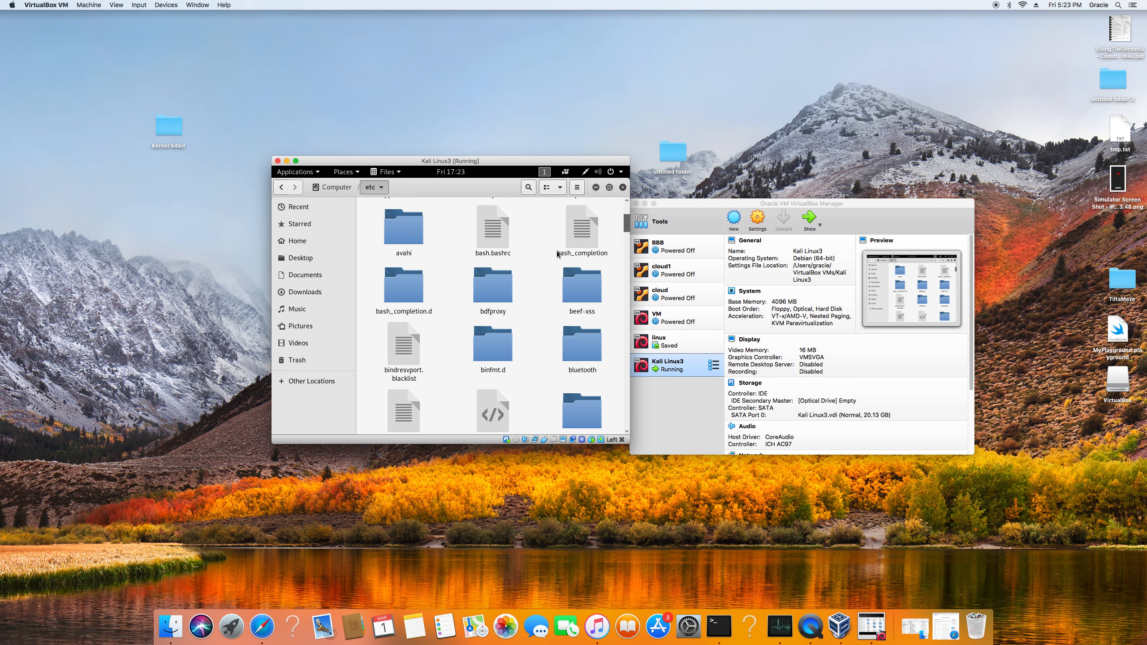
drag(628, 223, 639, 288)
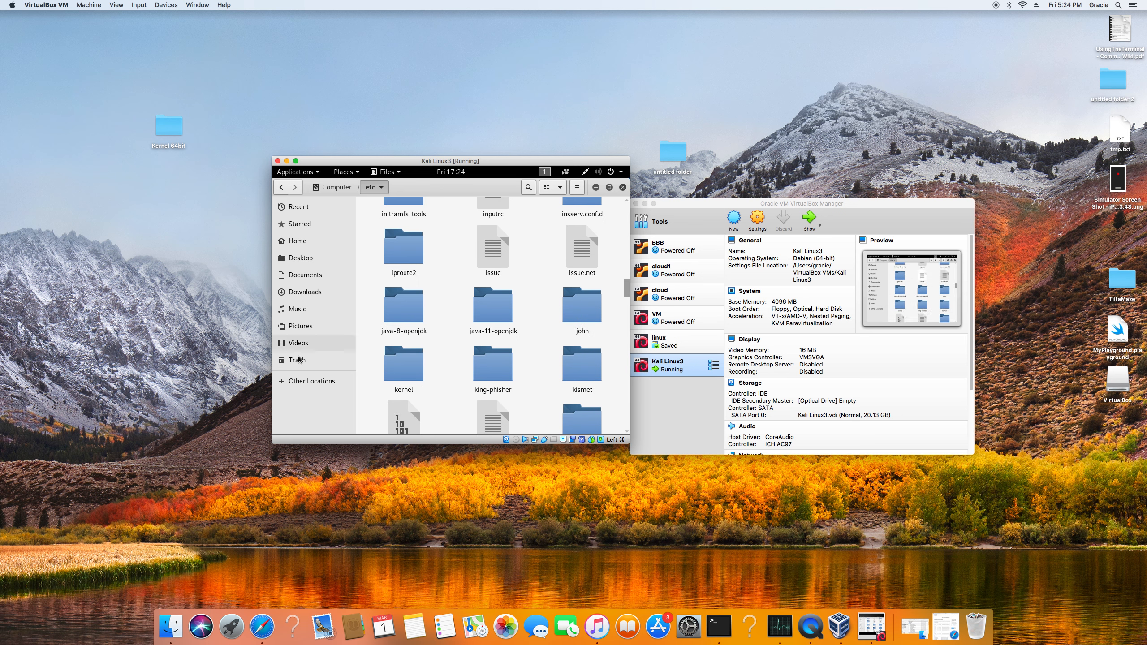
click(296, 240)
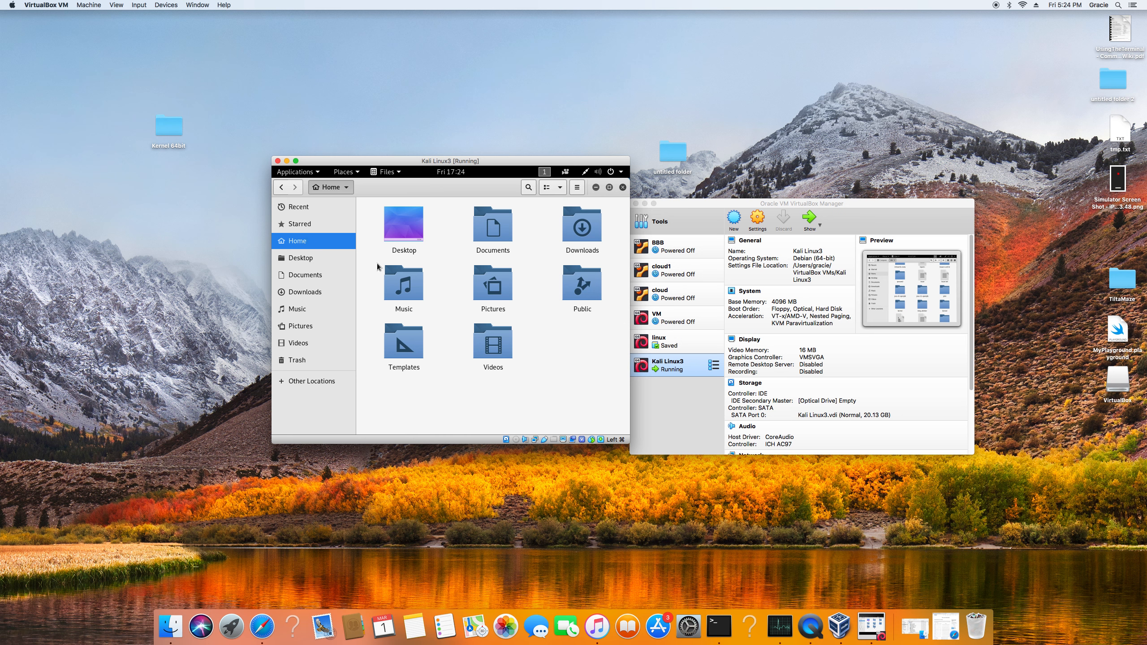
click(315, 383)
click(397, 230)
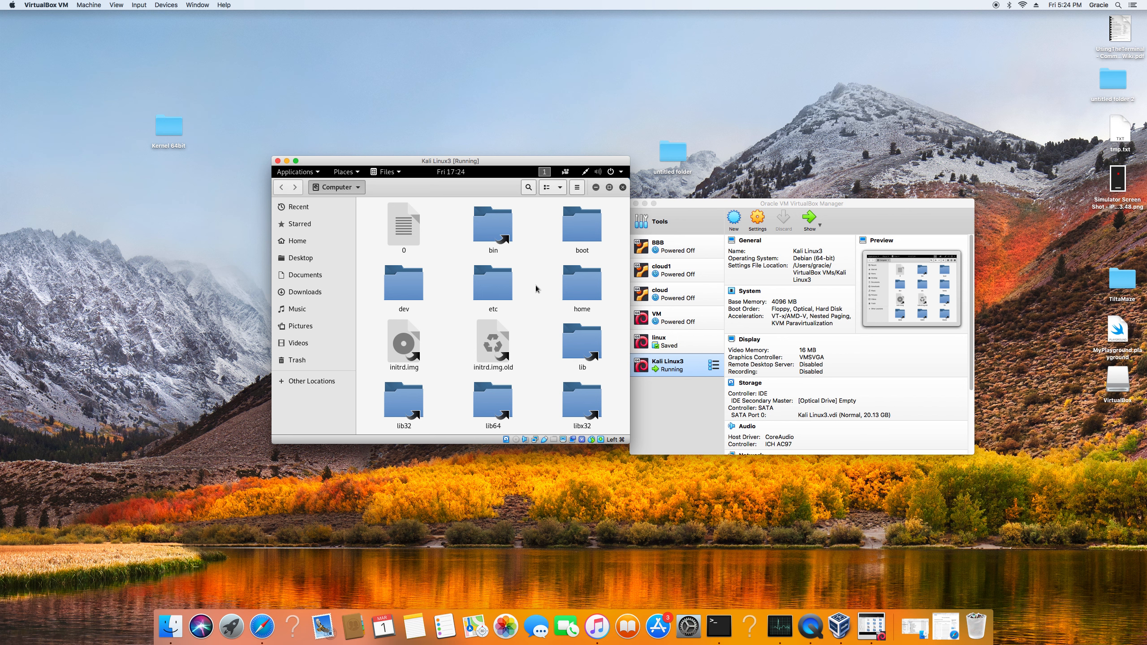
click(623, 187)
click(280, 252)
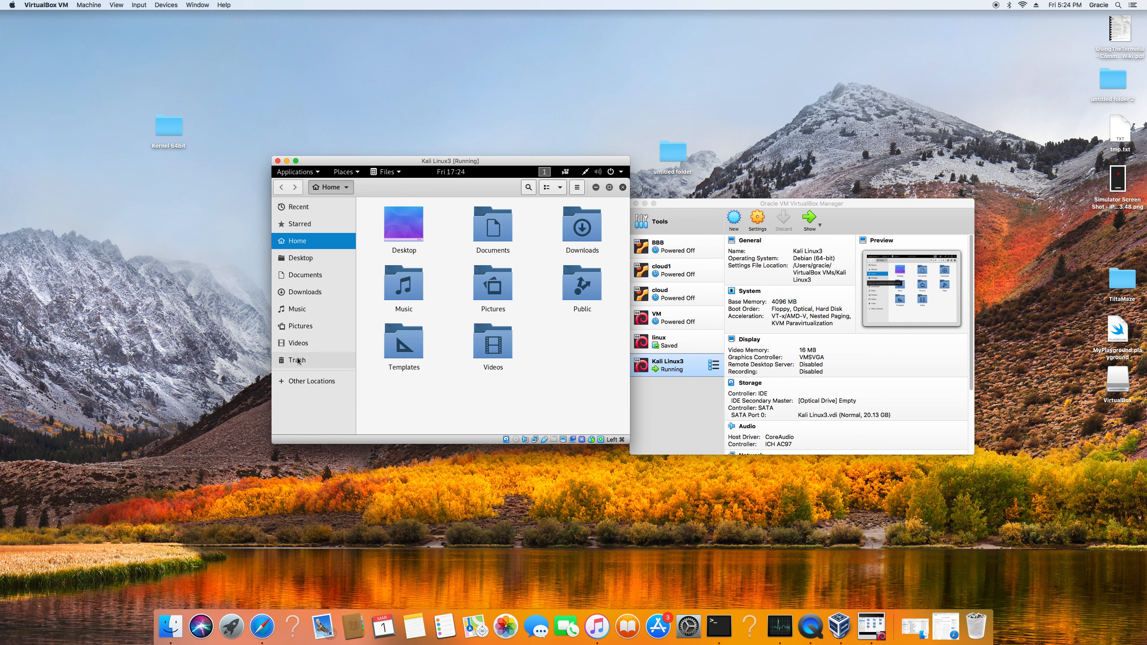
Open the apt folder inside Computer's etc folder from Other Locations.
click(305, 382)
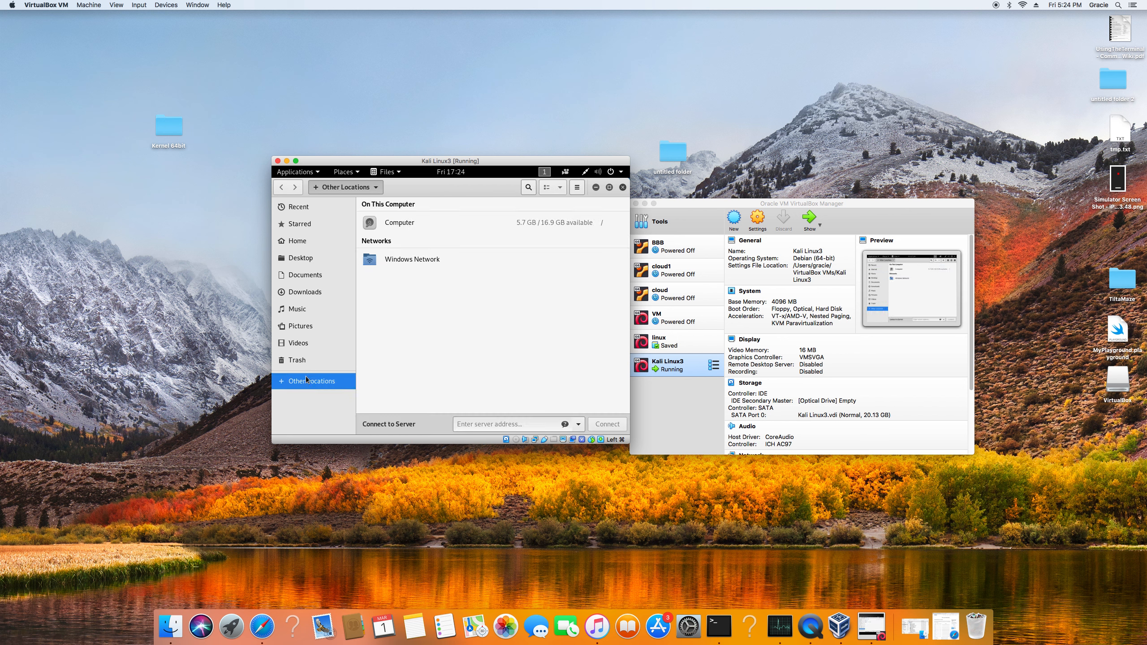
click(392, 224)
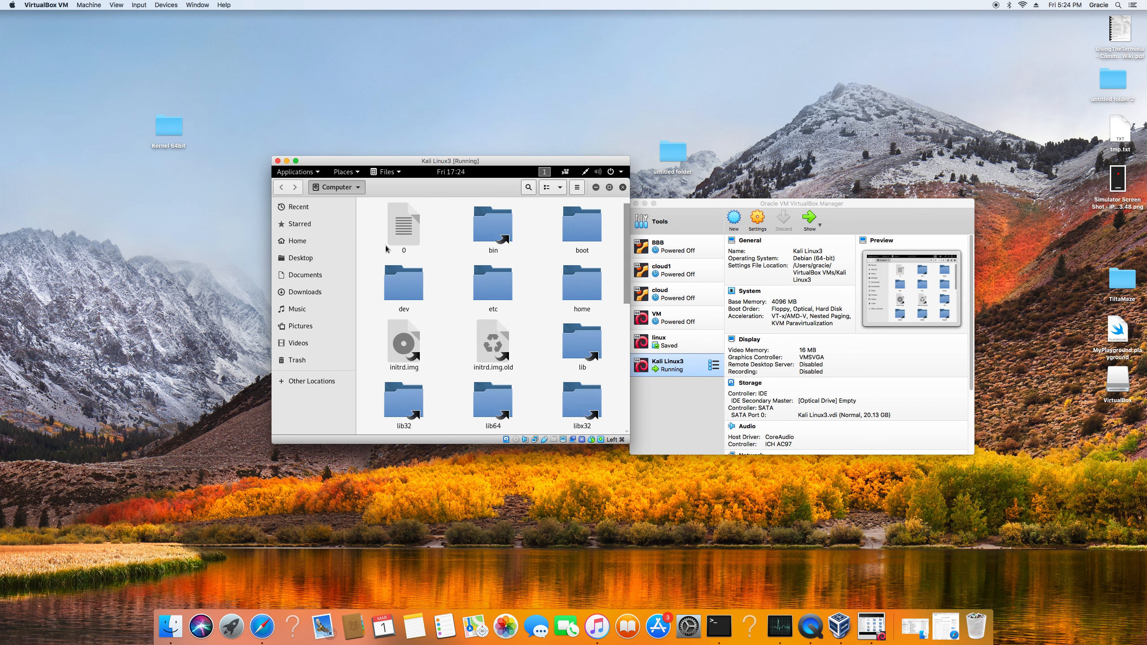
double_click(477, 280)
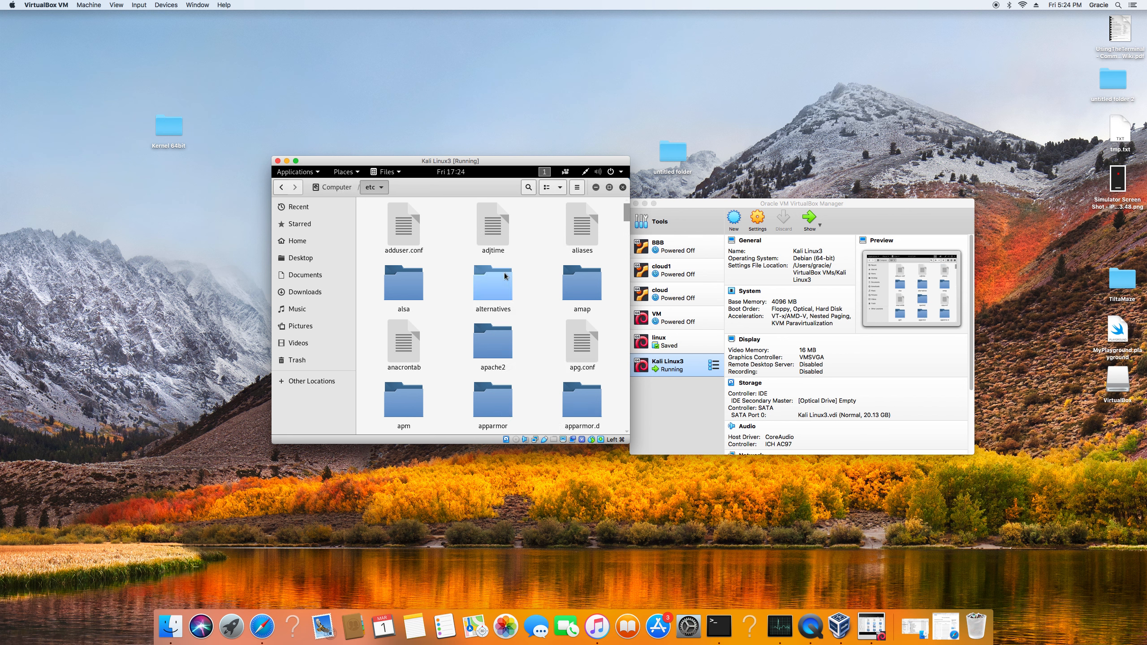
scroll(505, 275, down, 1)
scroll(504, 275, down, 1)
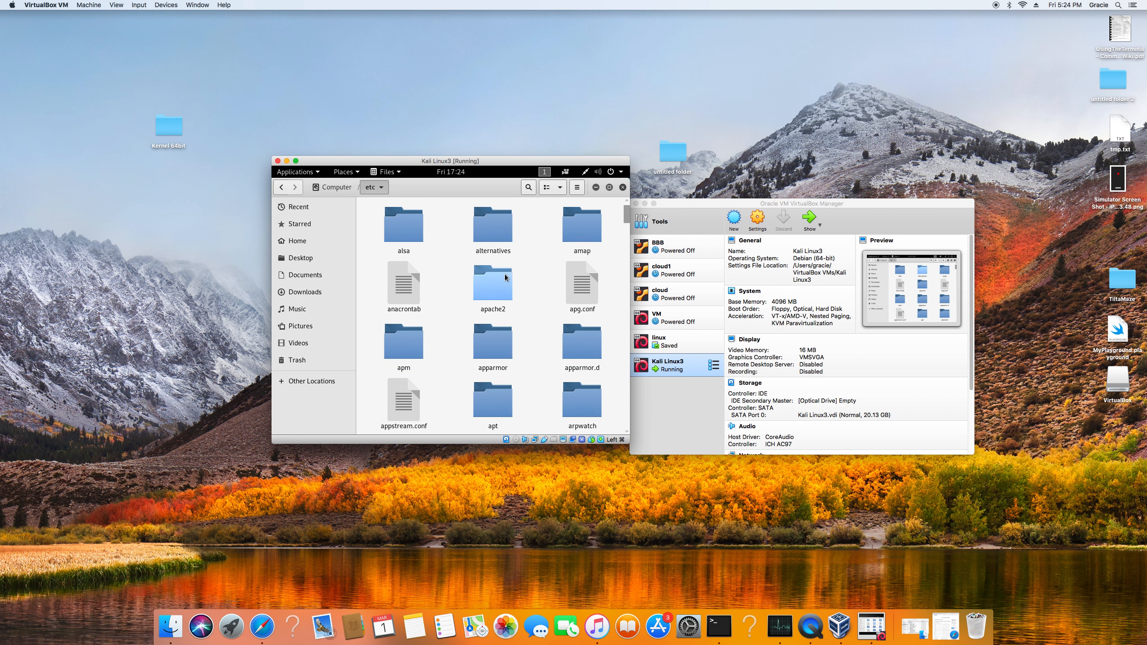
double_click(500, 389)
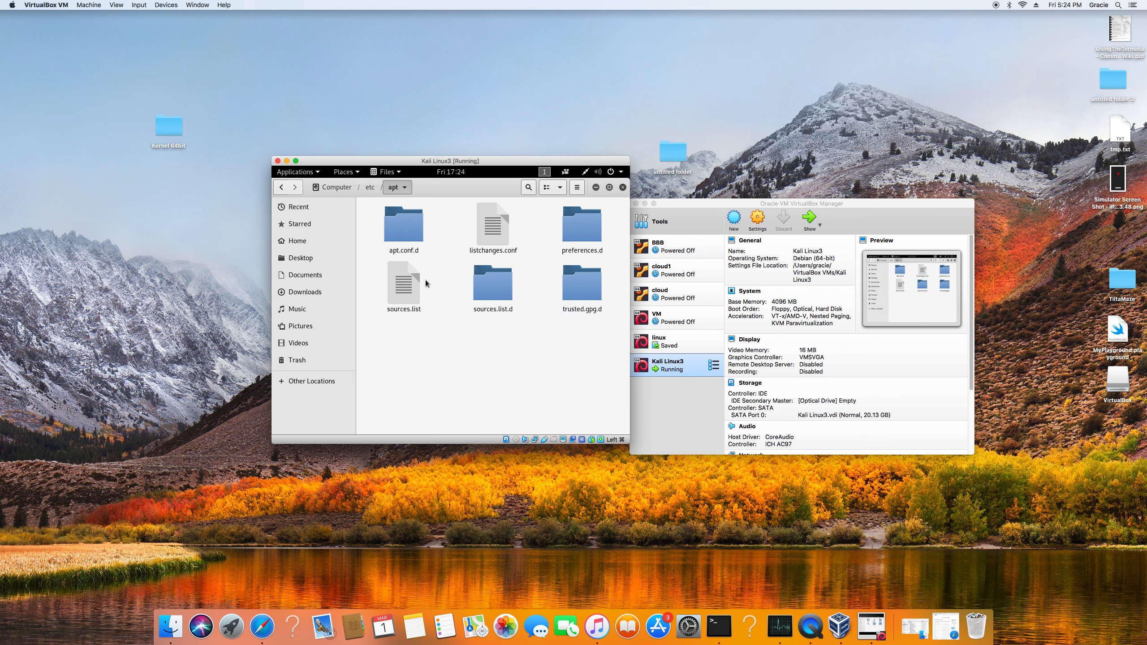
Open sources.list with Leafpad instead of its default application and maximize the editor window.
click(400, 283)
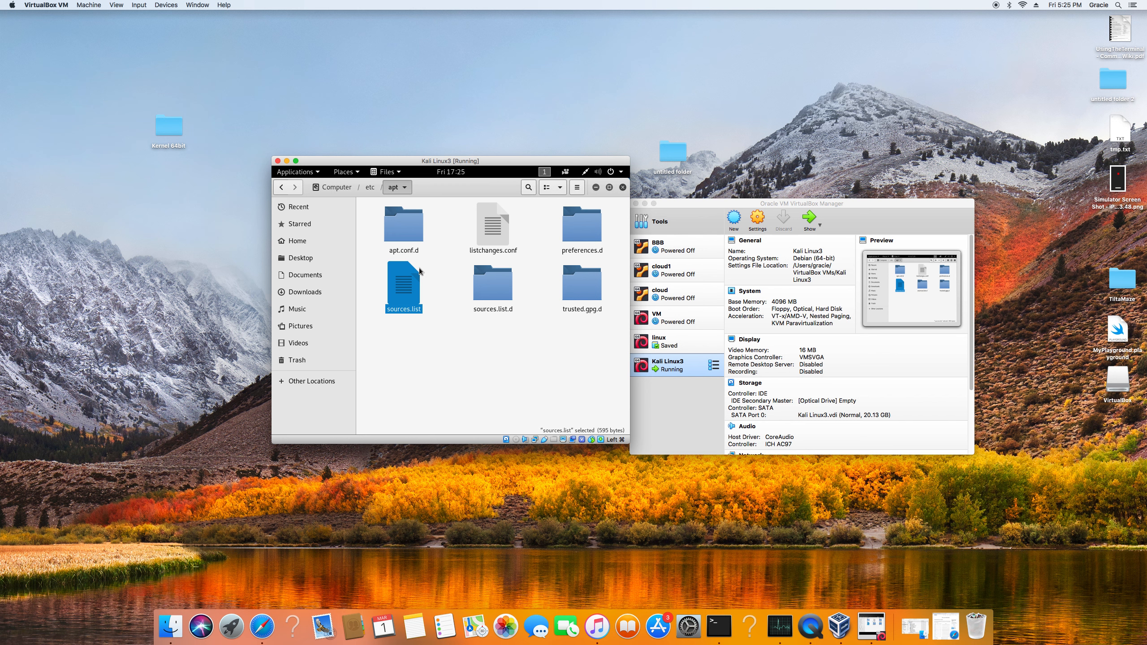
right_click(411, 283)
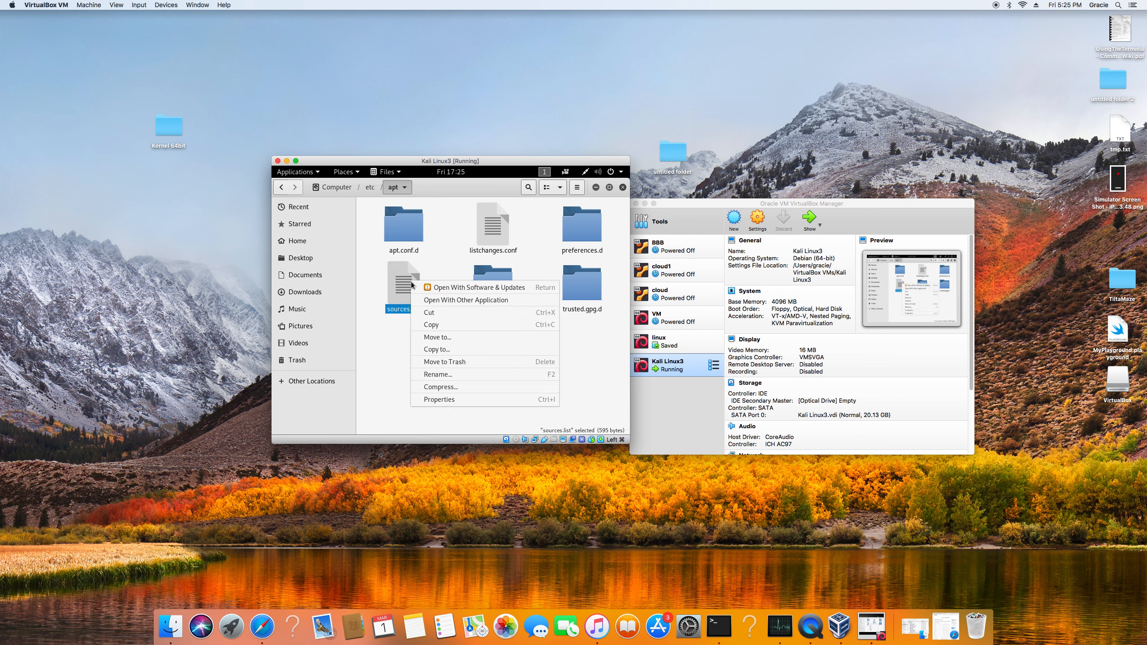
click(434, 301)
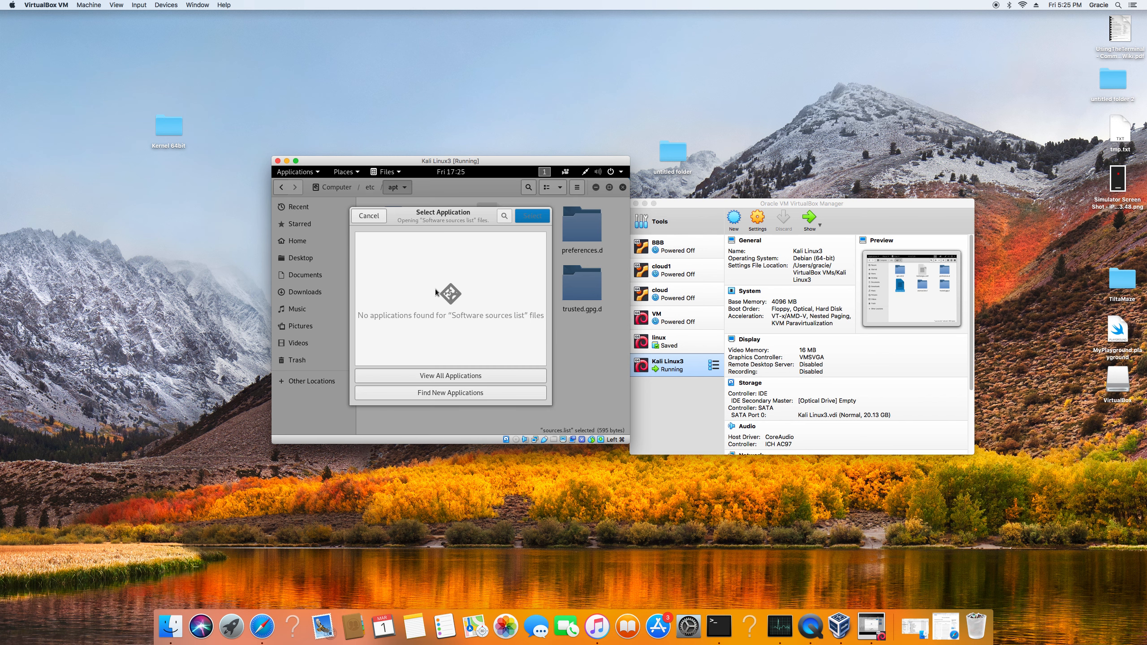
click(453, 376)
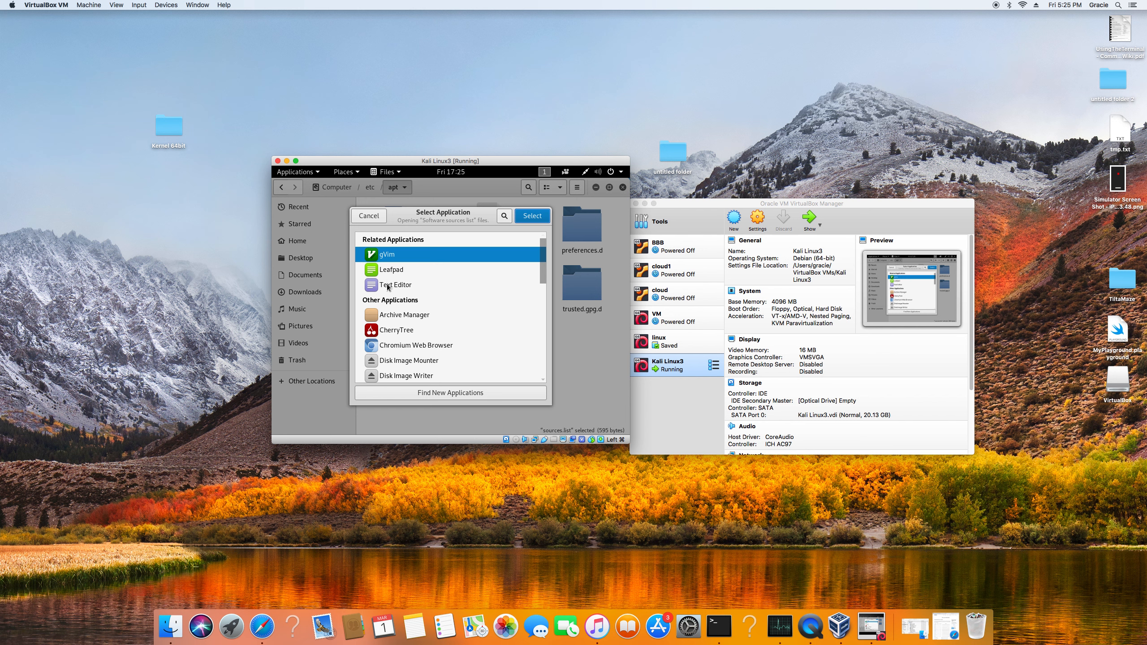
click(397, 271)
key(Return)
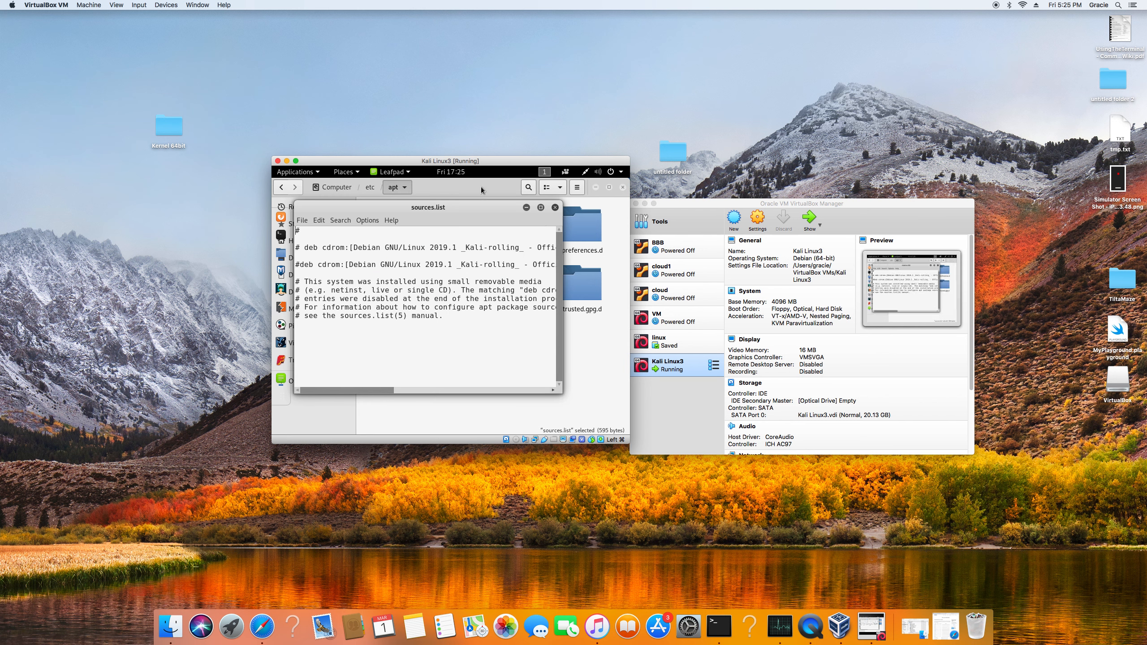
drag(472, 210, 493, 149)
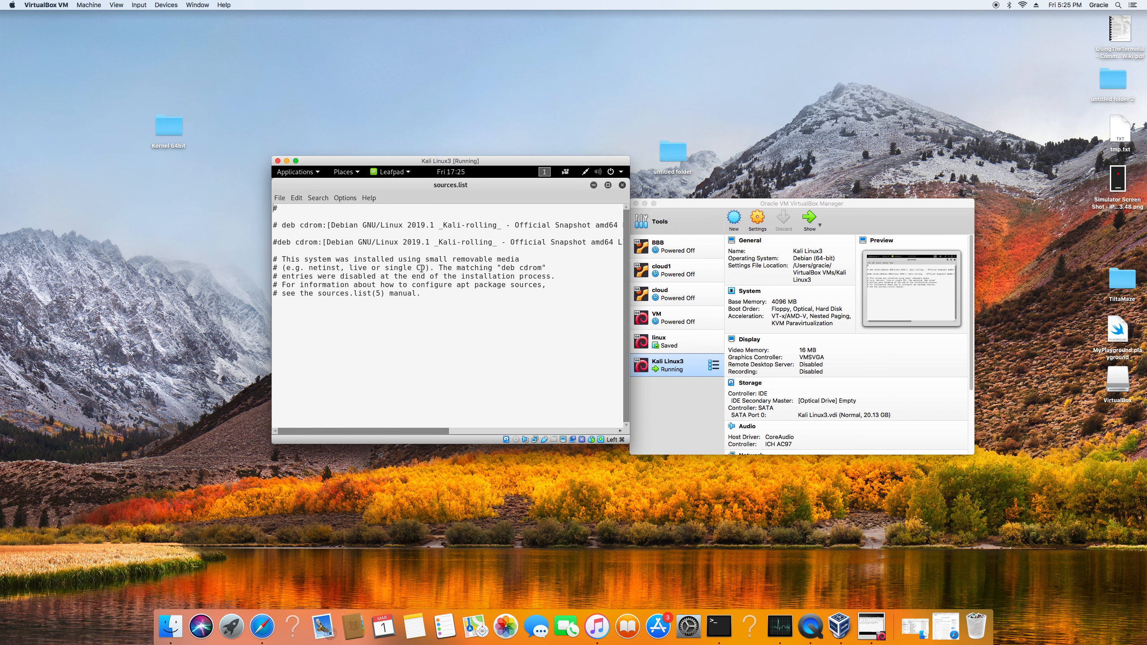
drag(275, 259, 425, 297)
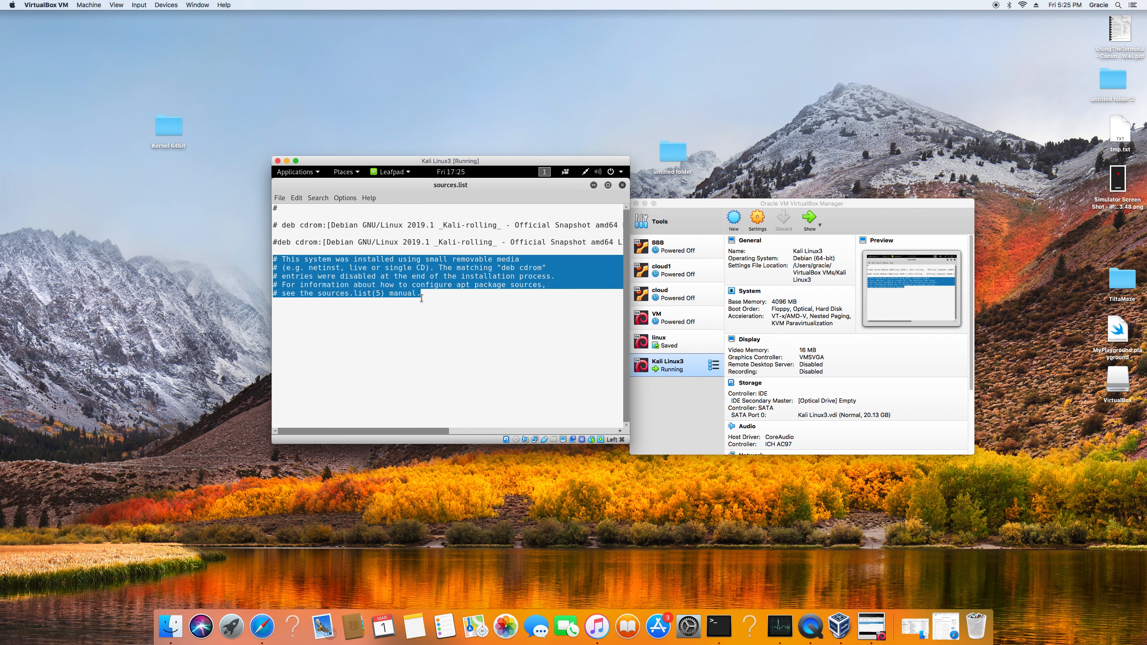
key(BackSpace)
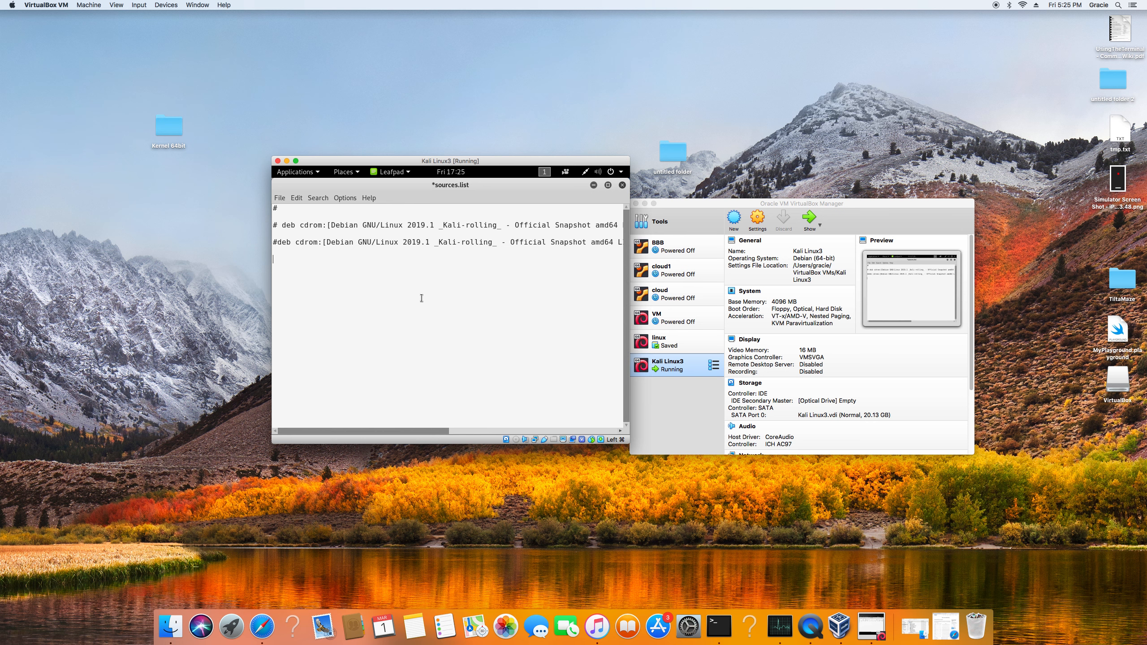
text(deb http)
text(://)
text(http.kali)
text(.org/kaliu)
key(BackSpace)
text(kali-rolling main)
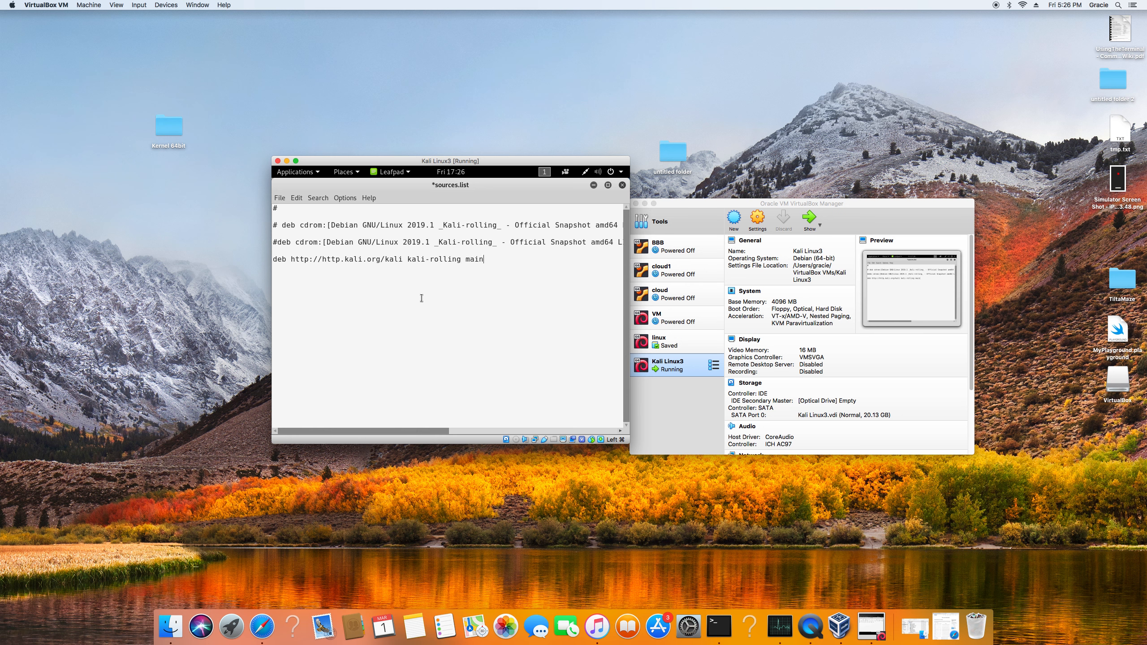
text( non)
text(-free)
text( contri)
text(b)
text(deb)
text(-src)
text( http)
text(://)
text(.kal)
text(i)
text(.org)
text(/)
text(kali)
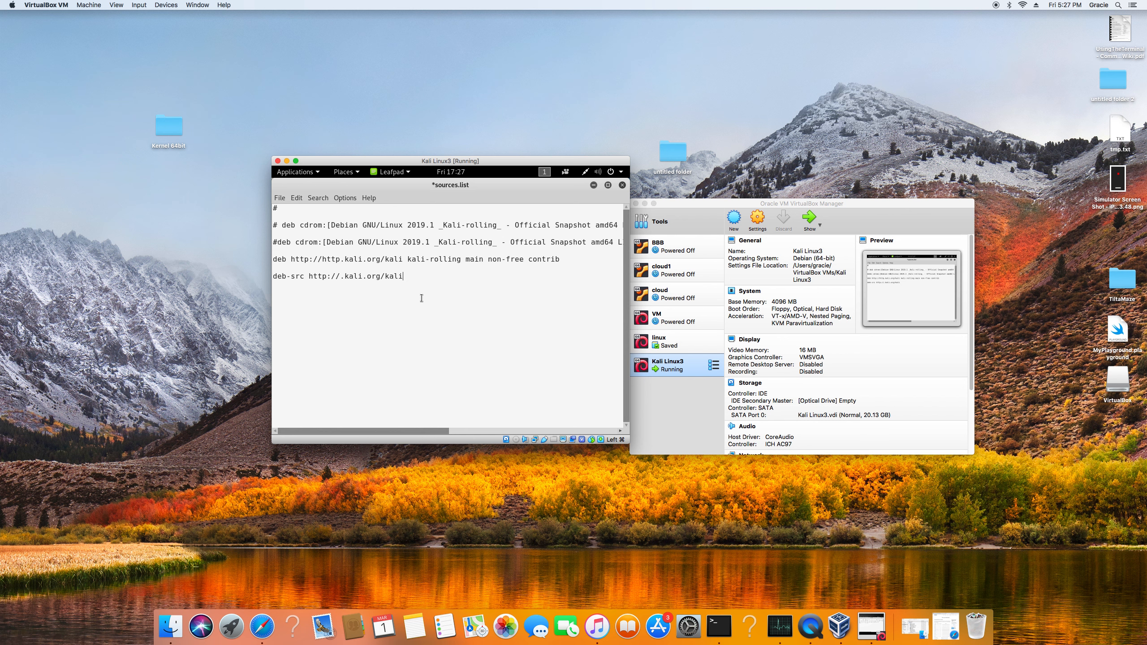
text( kali)
text(-rolling)
text( main non )
text(-)
text(free)
text( conr)
text(tib)
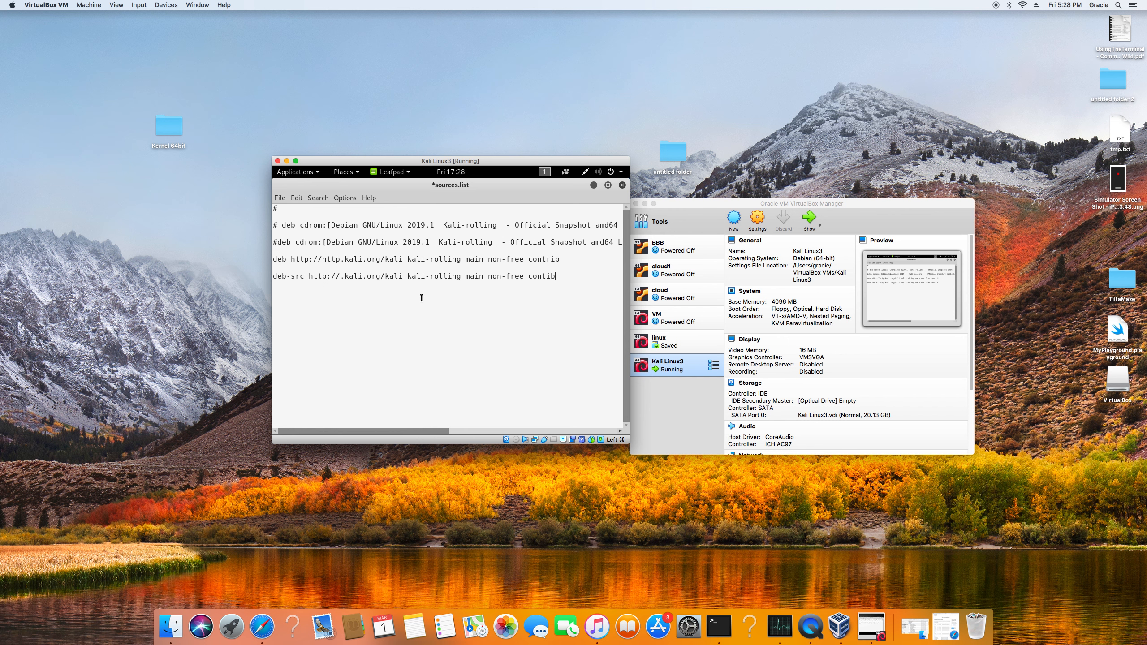
Save sources.list and close both the editor and the file manager.
click(278, 198)
click(287, 231)
click(622, 186)
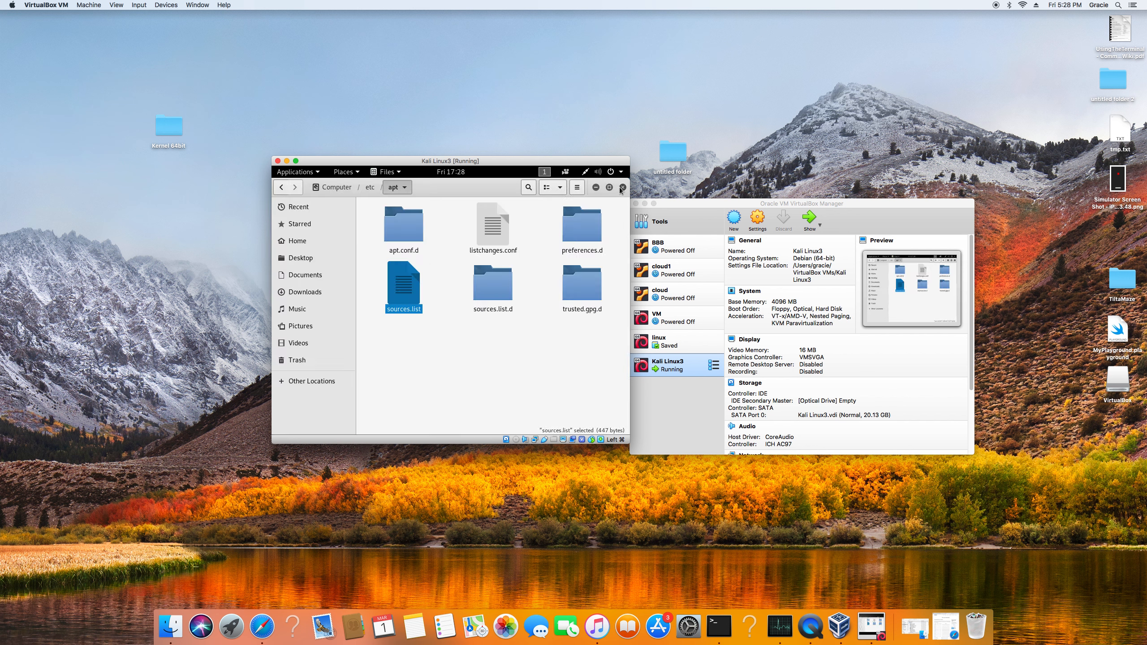
click(622, 186)
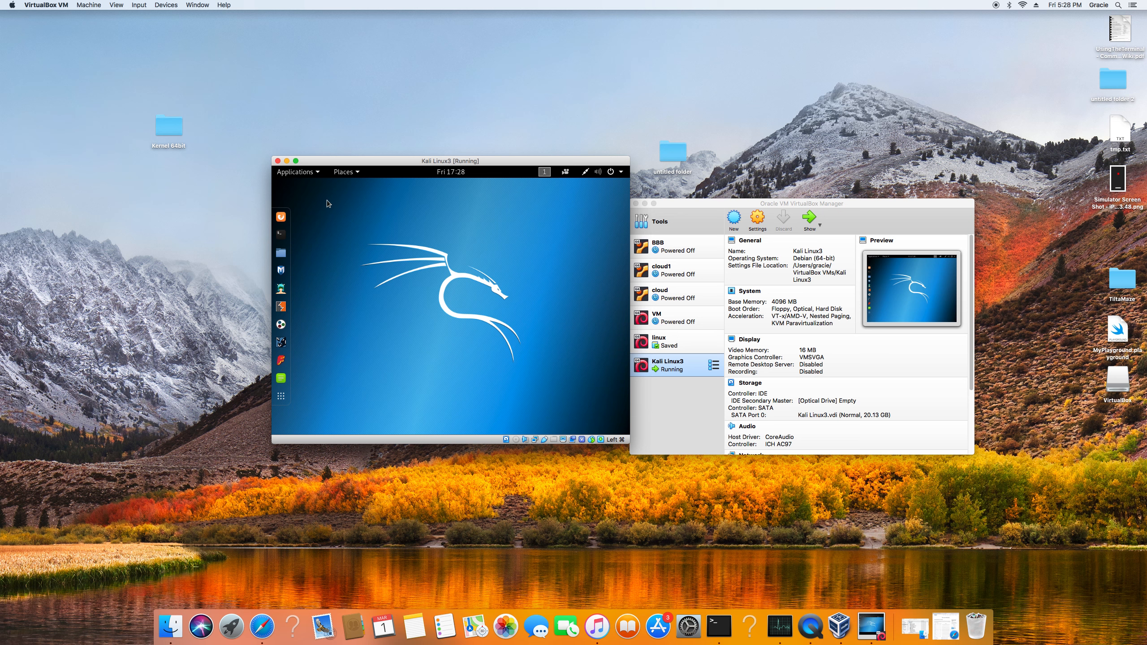
Run "sudo apt-get update" in a terminal to refresh the package lists.
click(281, 233)
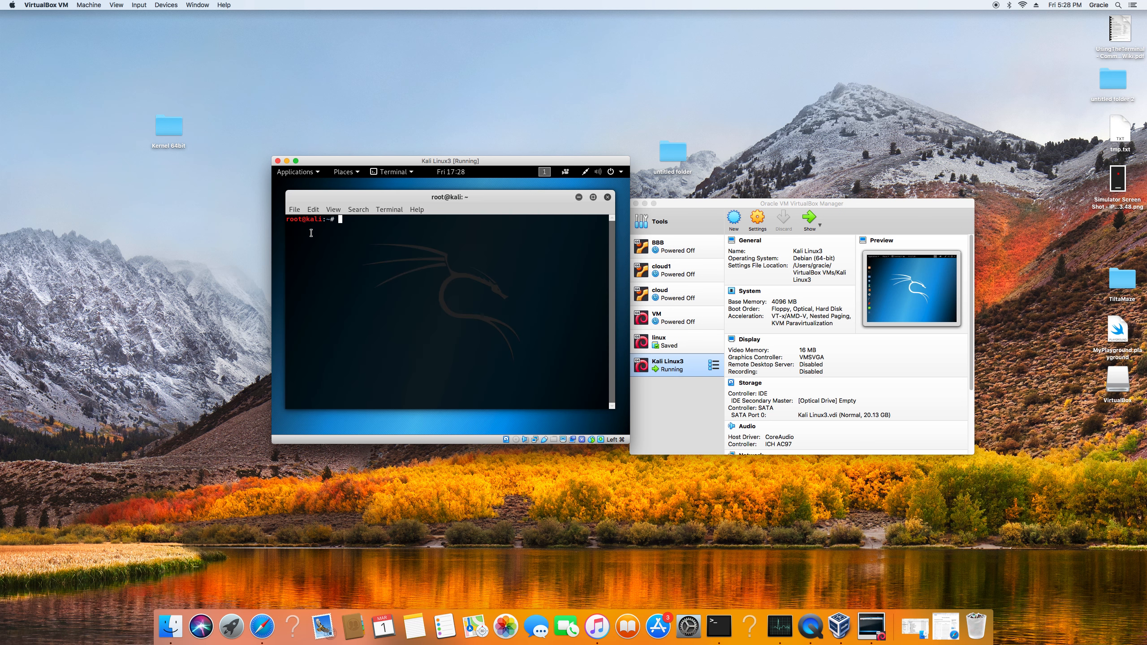
text(sudo )
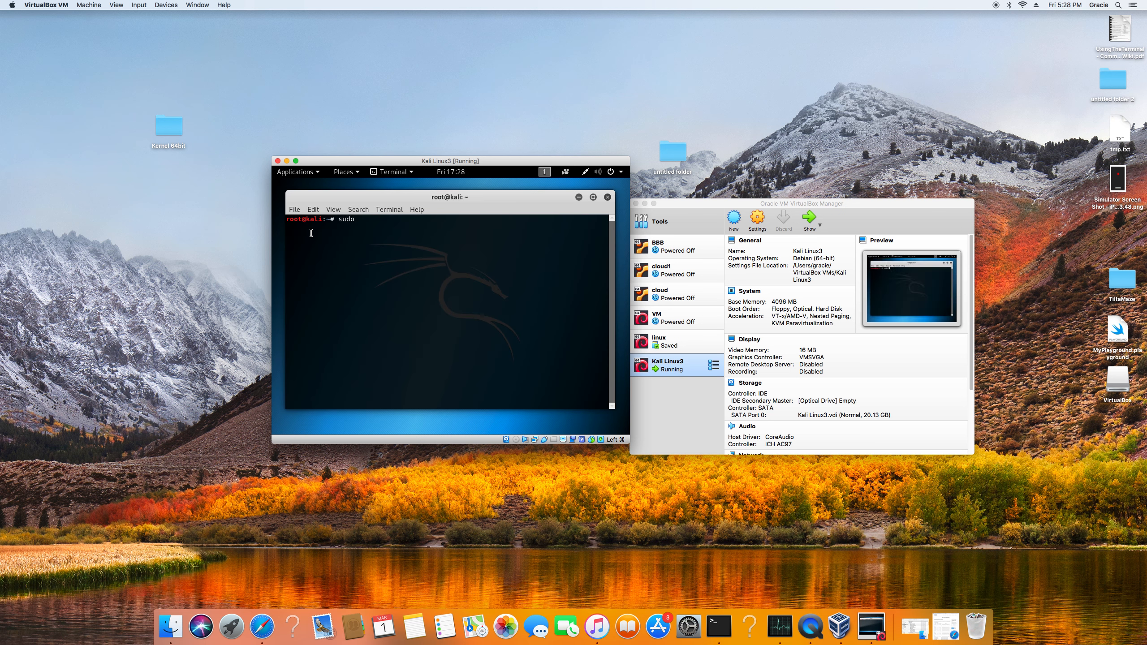
text(apt-get update)
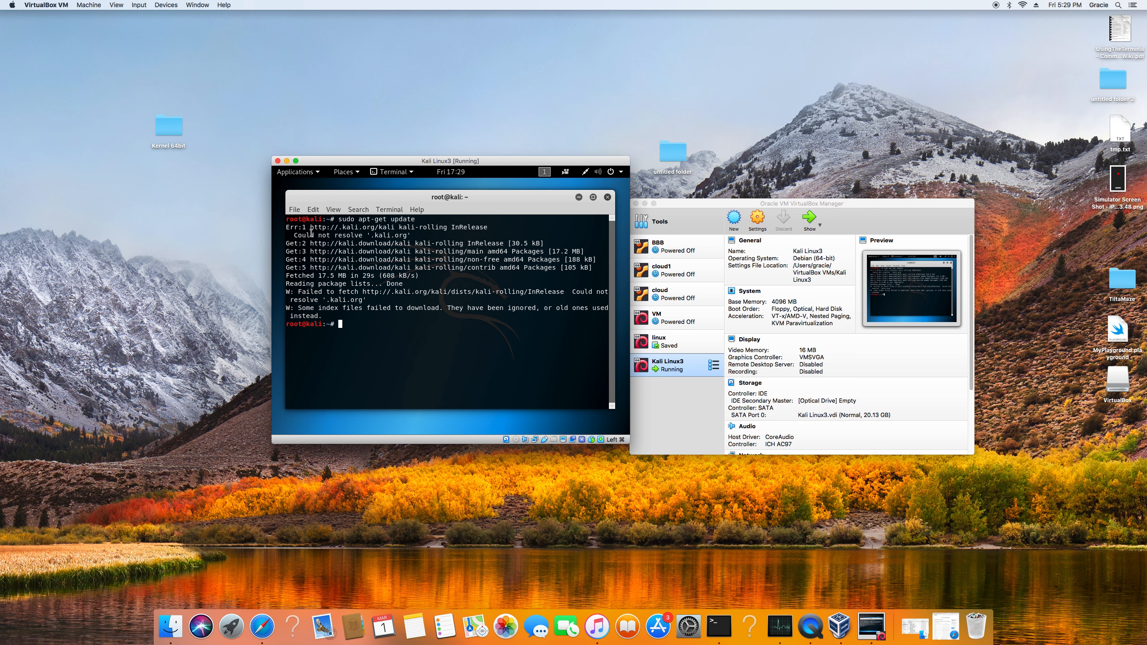
Minimize the terminal and reopen sources.list from the /etc/apt folder in Leafpad.
click(577, 197)
click(280, 252)
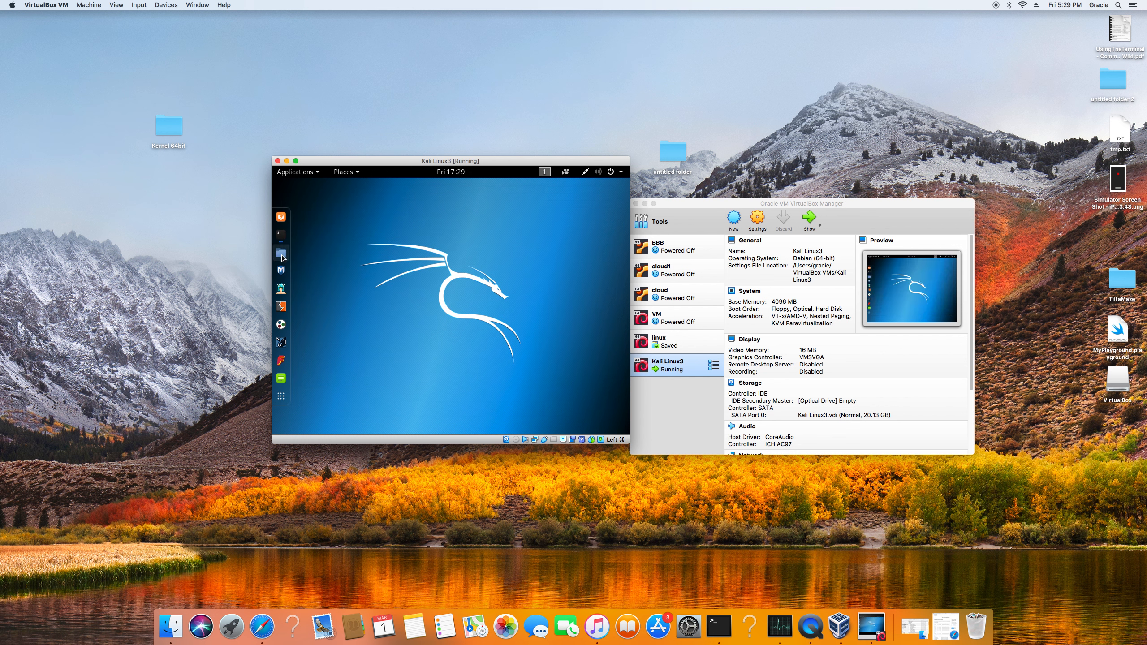
click(340, 380)
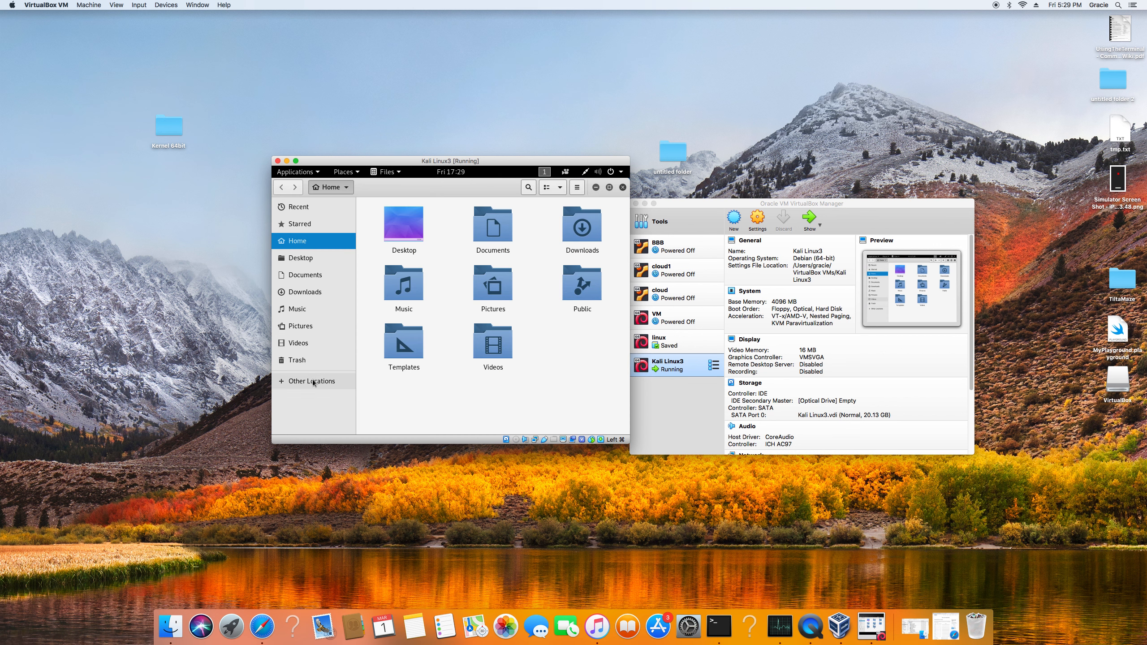
click(405, 225)
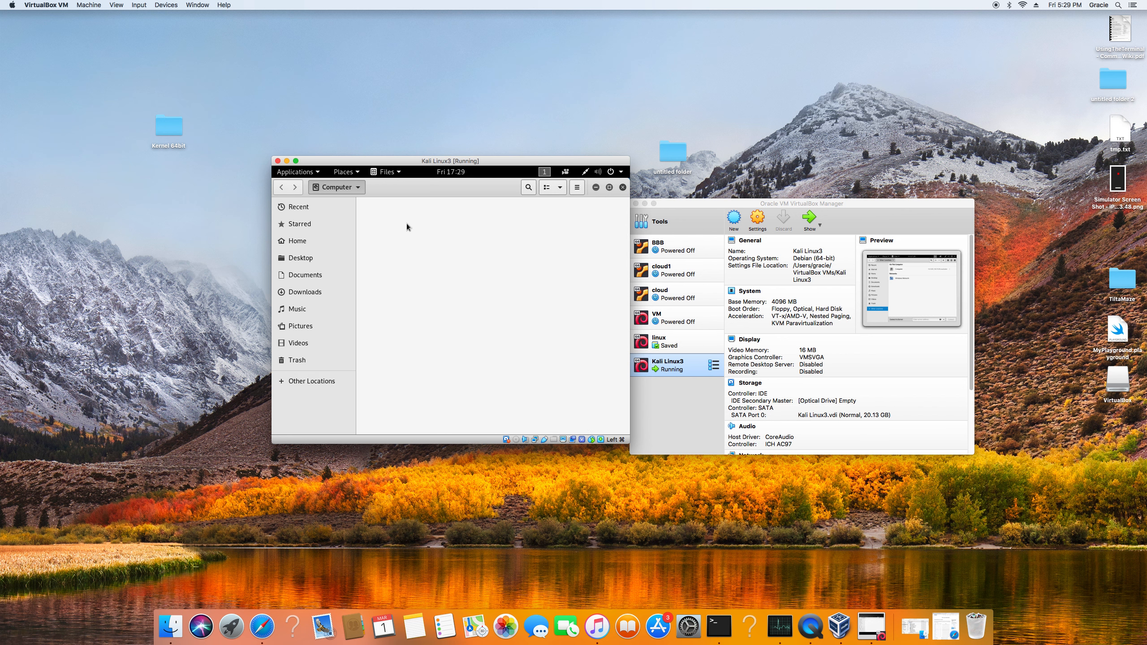
double_click(474, 316)
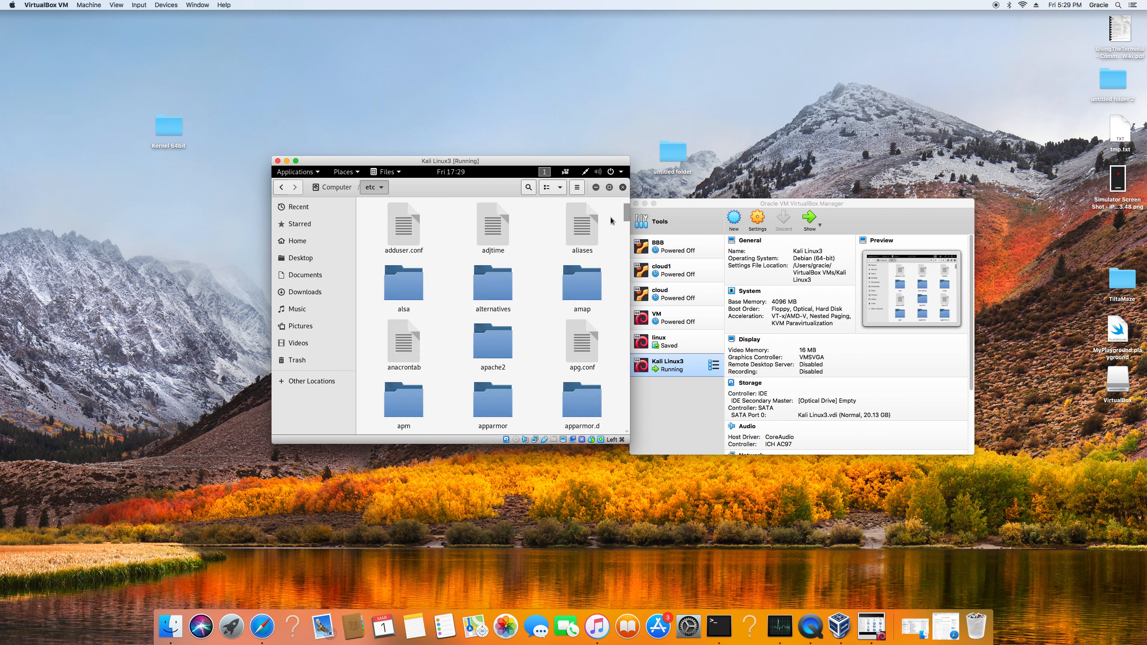
drag(625, 212, 624, 220)
double_click(492, 276)
click(404, 284)
double_click(404, 283)
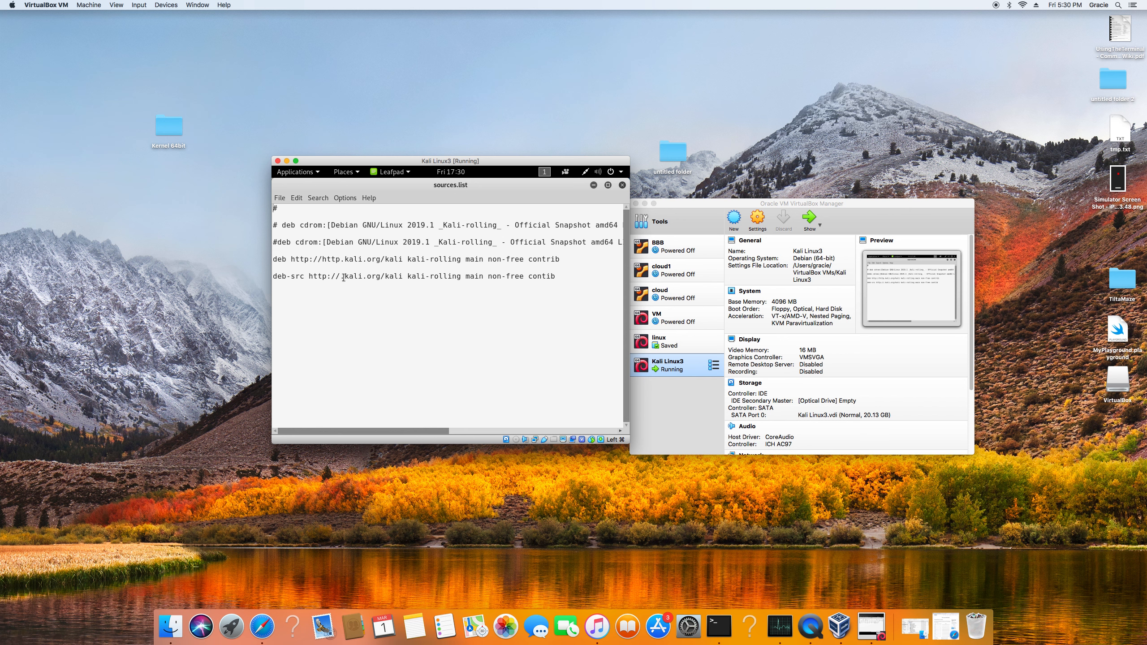
Insert "http" before ".kali.org" in the deb-src line, save sources.list, and close the editor and file manager.
text(http)
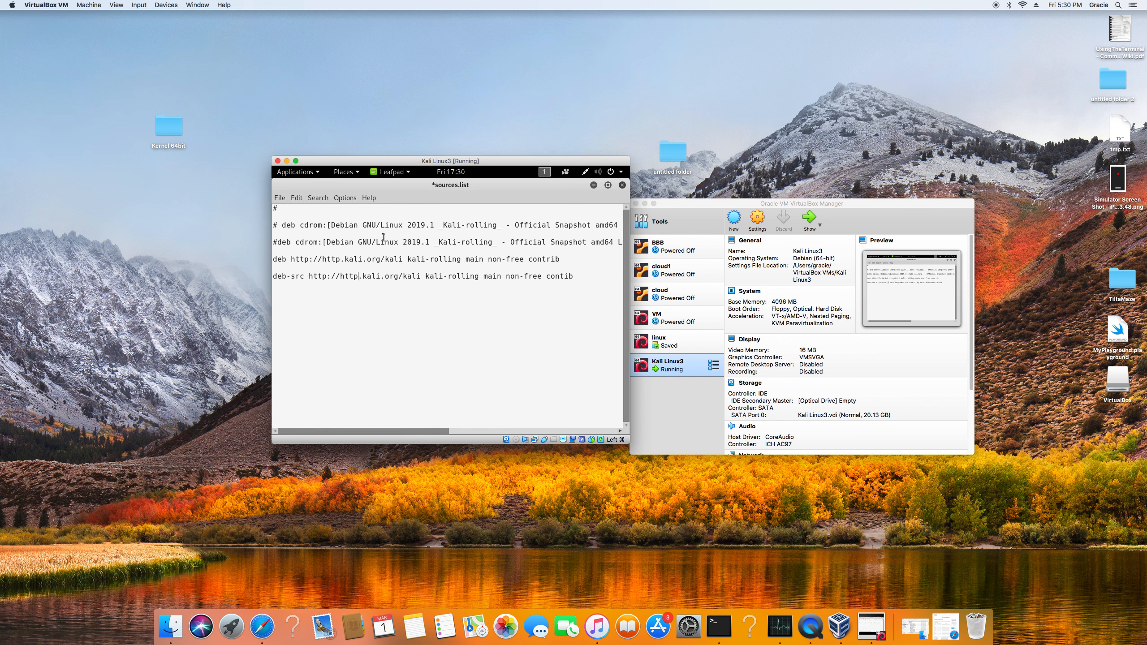
click(279, 198)
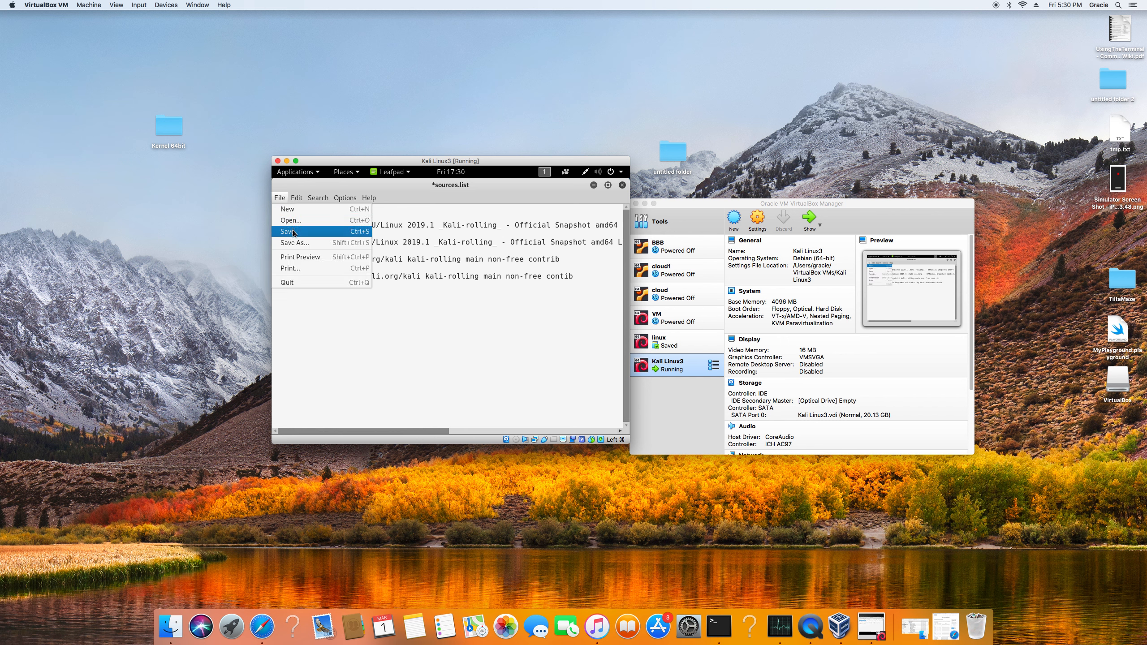
click(313, 226)
click(622, 185)
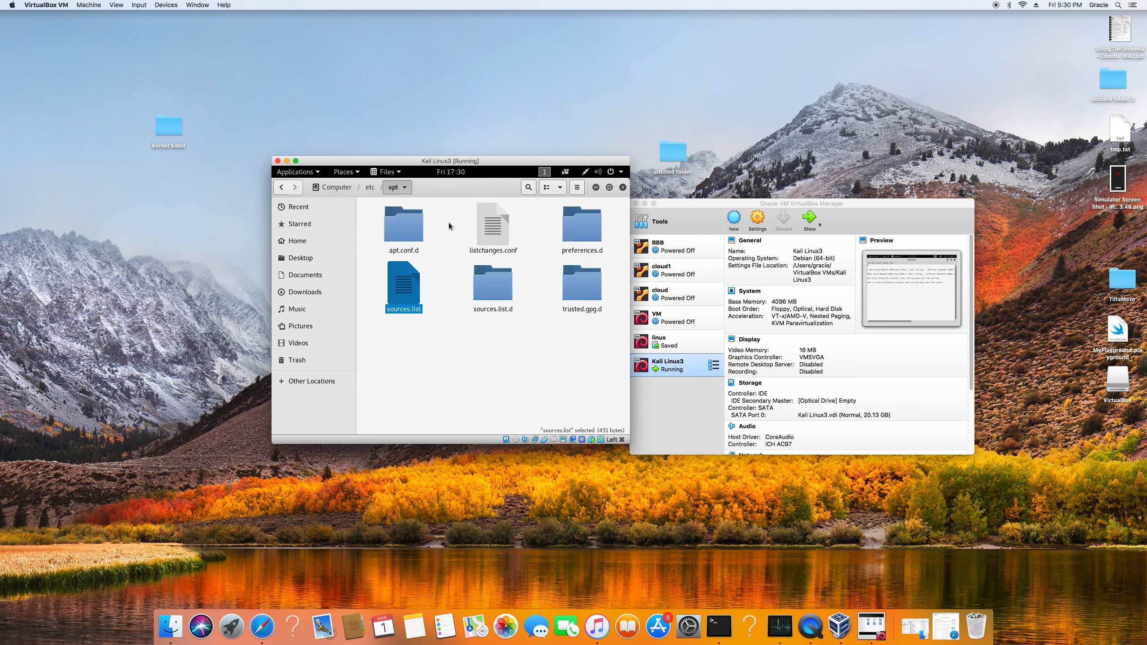
click(622, 187)
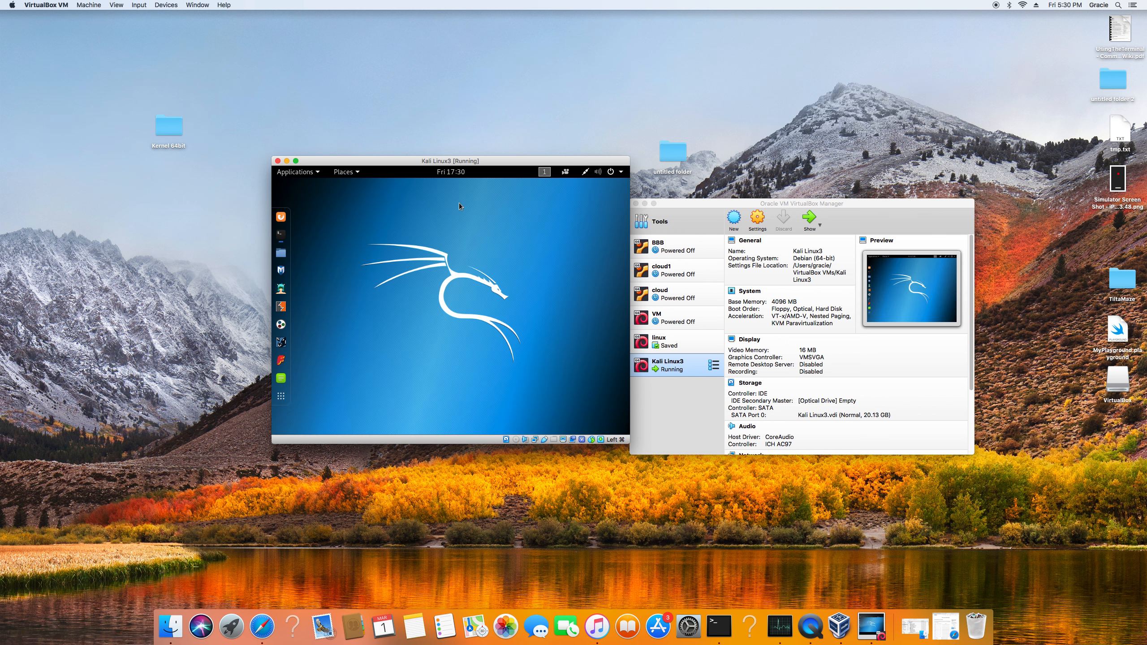
Rerun "sudo apt-get update" in the minimized terminal with the corrected package sources.
click(280, 233)
key(Up)
key(Return)
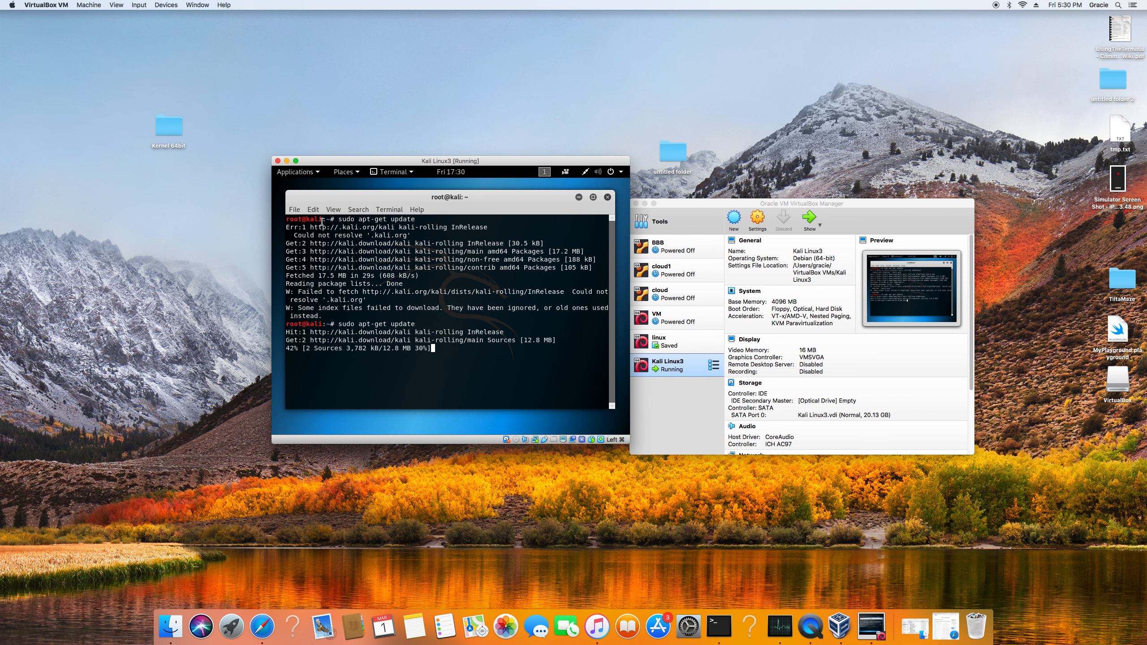